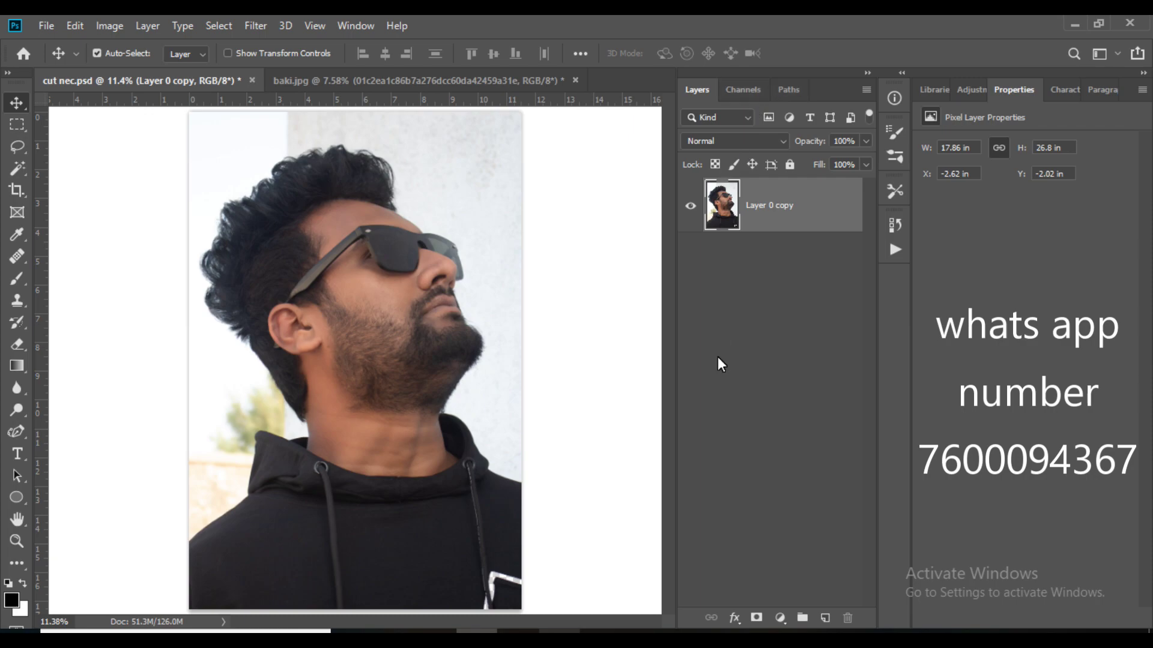
- Compare the red, green and blue channels and duplicate the Blue channel
left_click(744, 92)
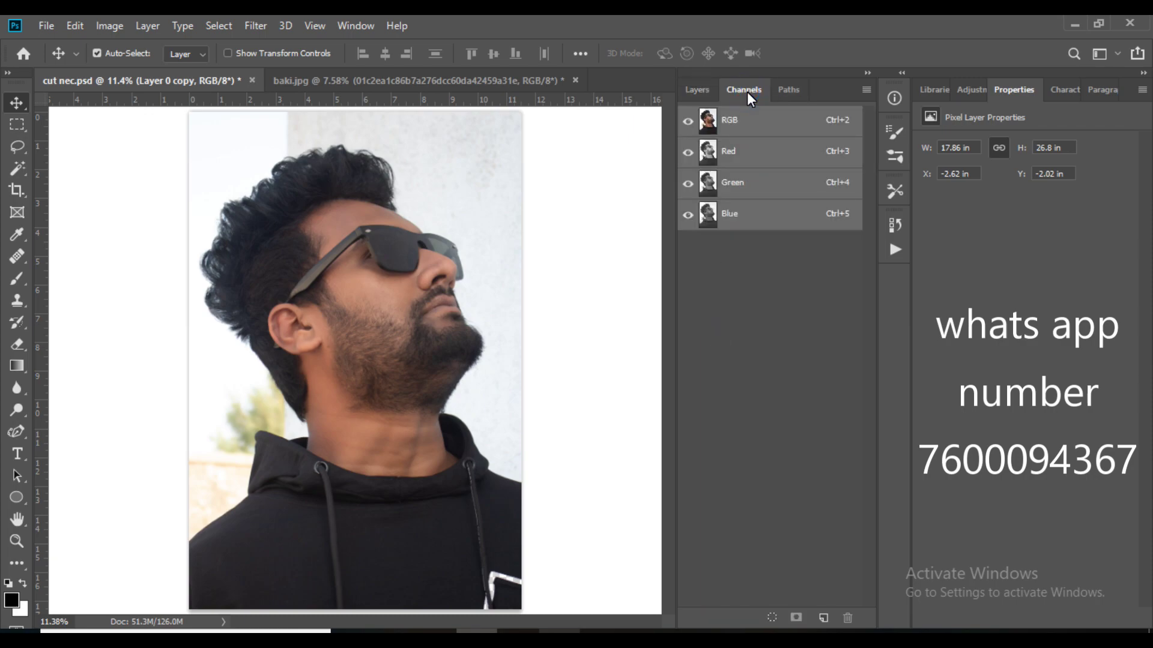
left_click(747, 153)
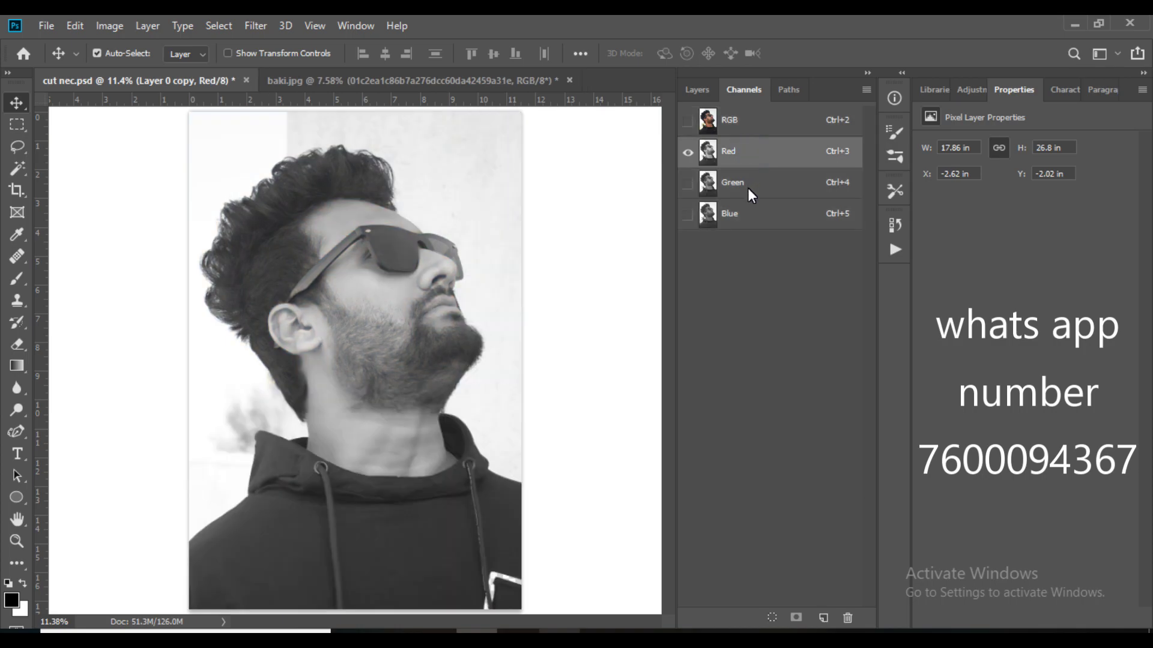
left_click(747, 189)
left_click(748, 214)
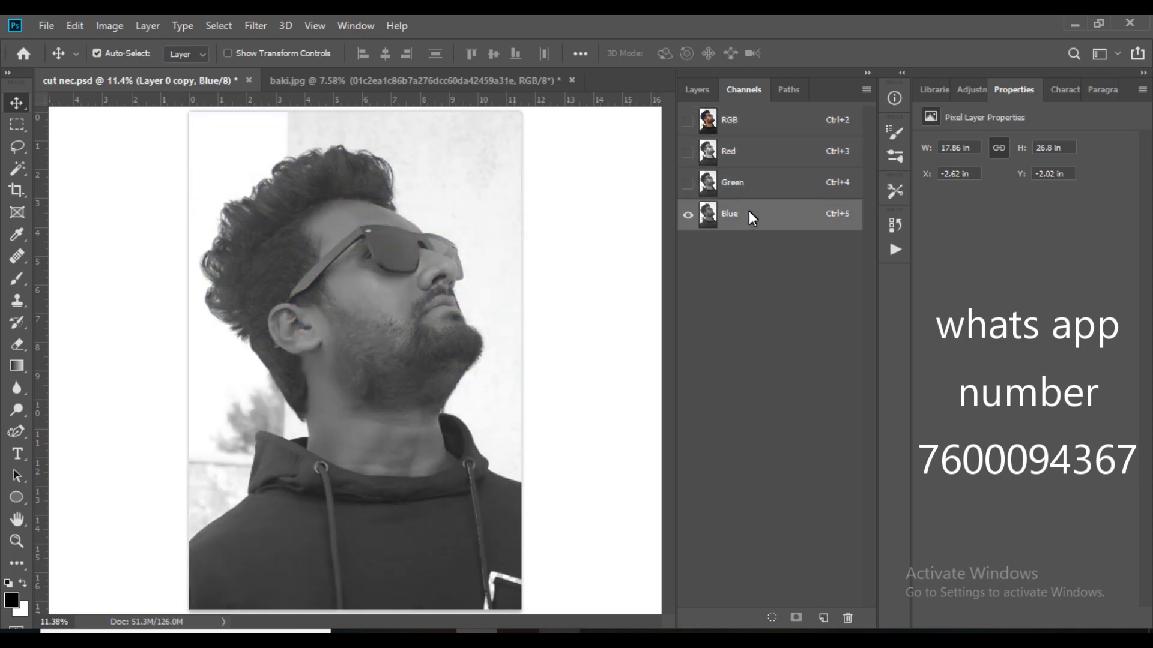
left_click_drag(748, 211, 822, 620)
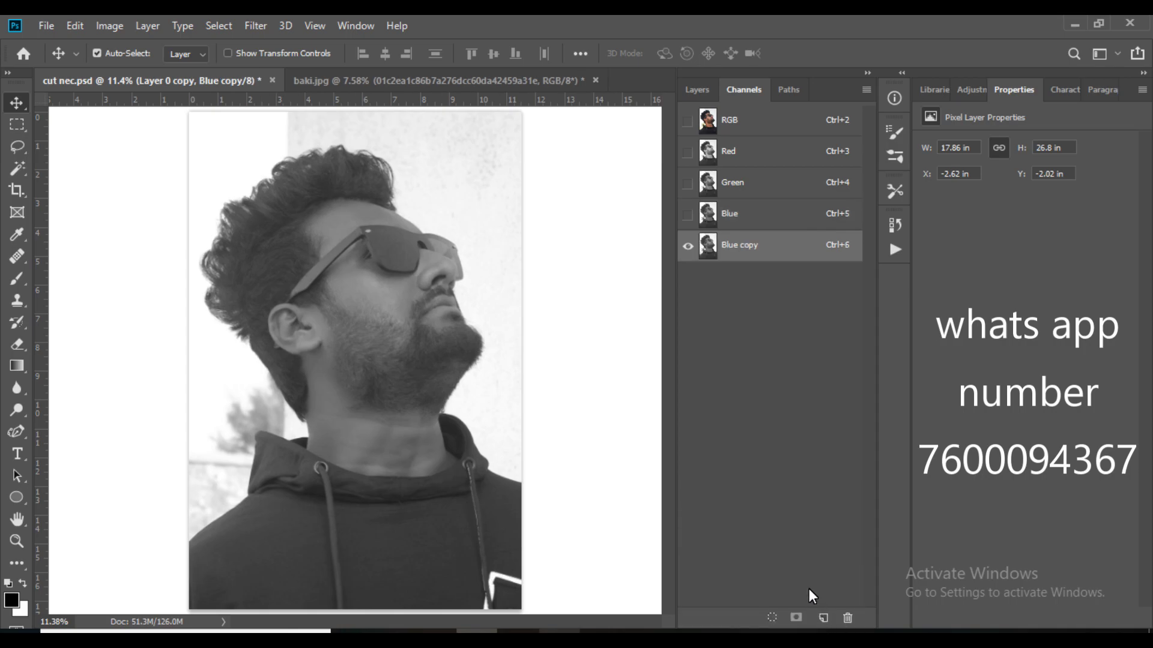
- Apply strong Levels to the Blue copy so the man becomes a black silhouette
left_click(120, 27)
mouse_move(135, 70)
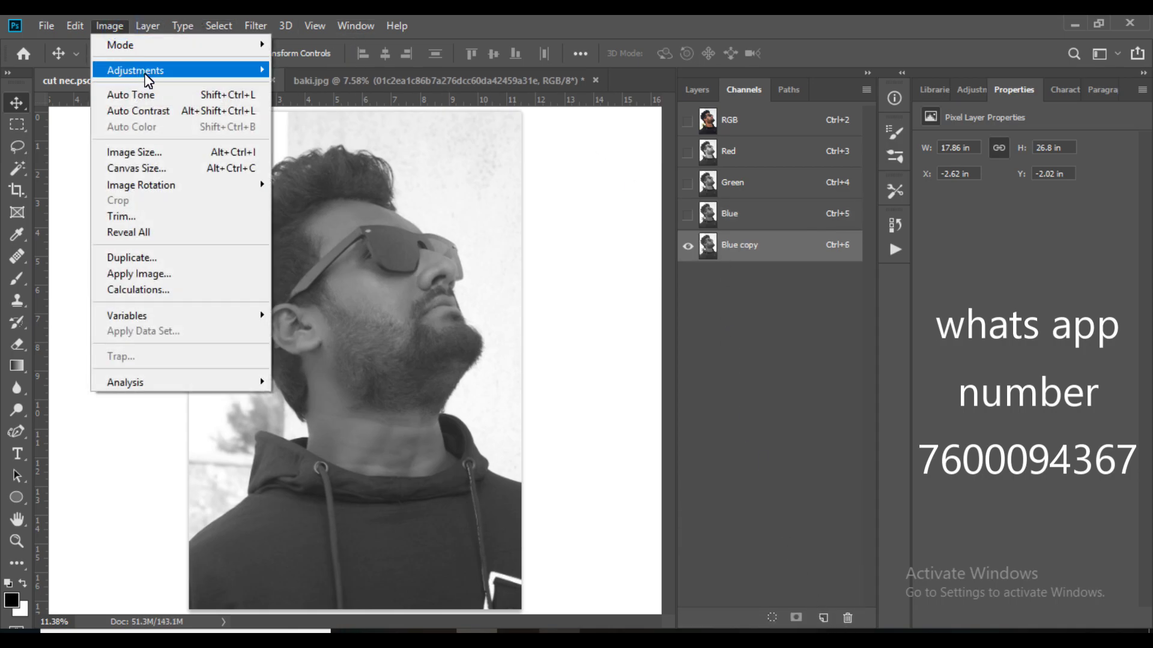
left_click(300, 85)
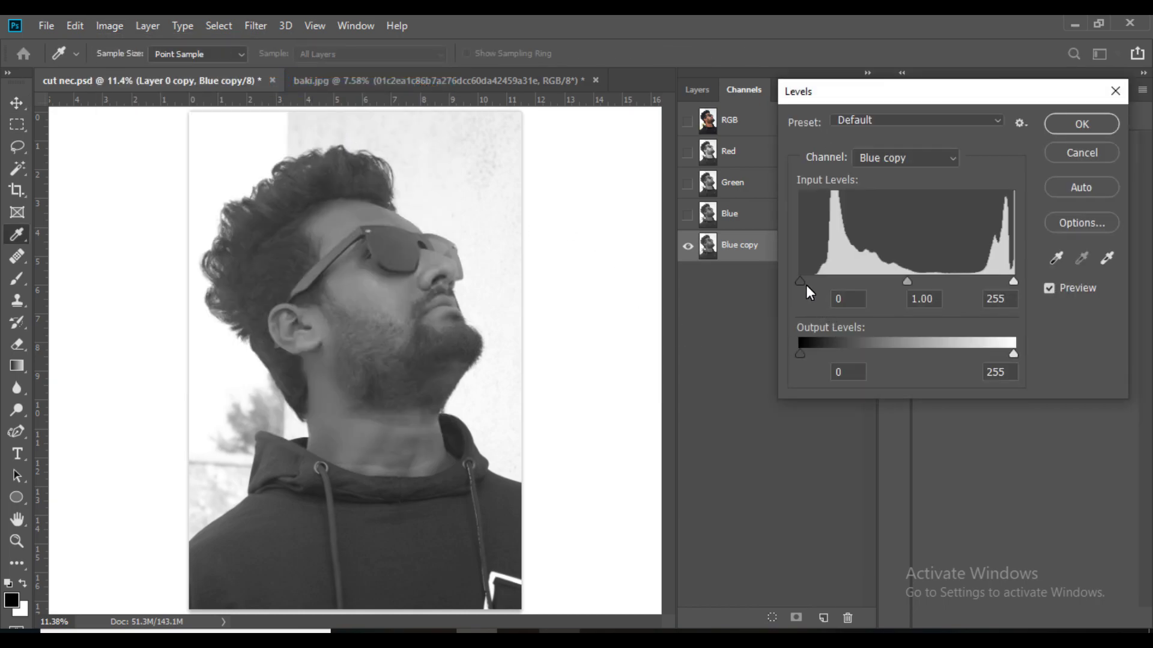
mouse_move(800, 282)
left_mouse_down()
mouse_move(999, 280)
mouse_move(982, 281)
left_mouse_up()
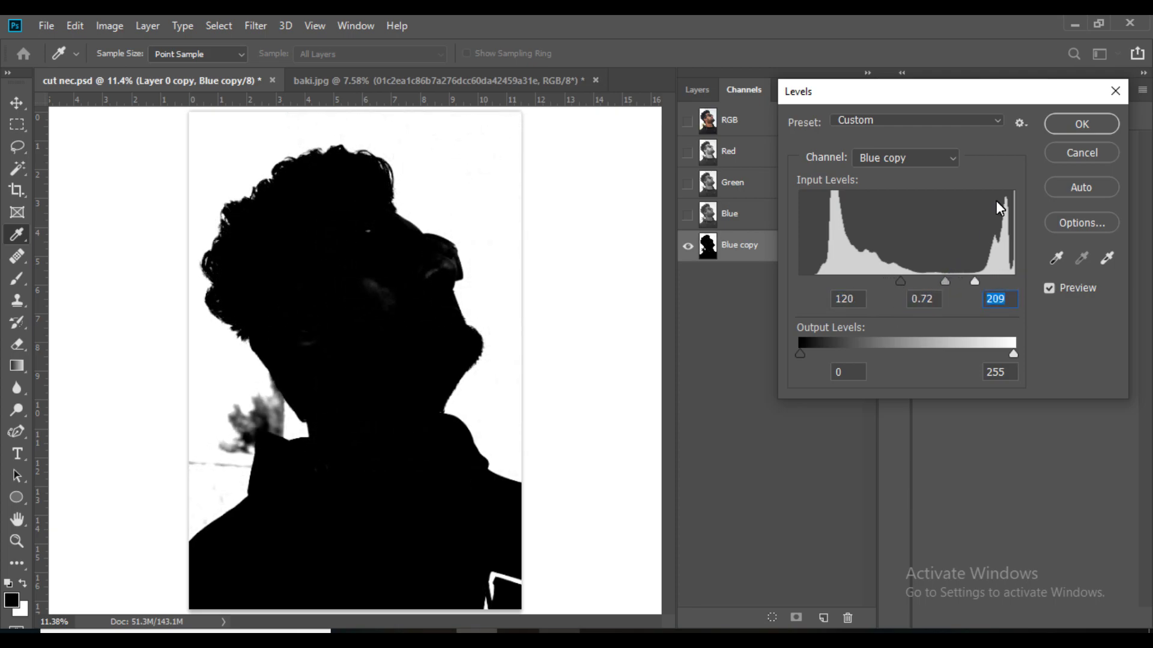
key("Return")
key("ctrl")
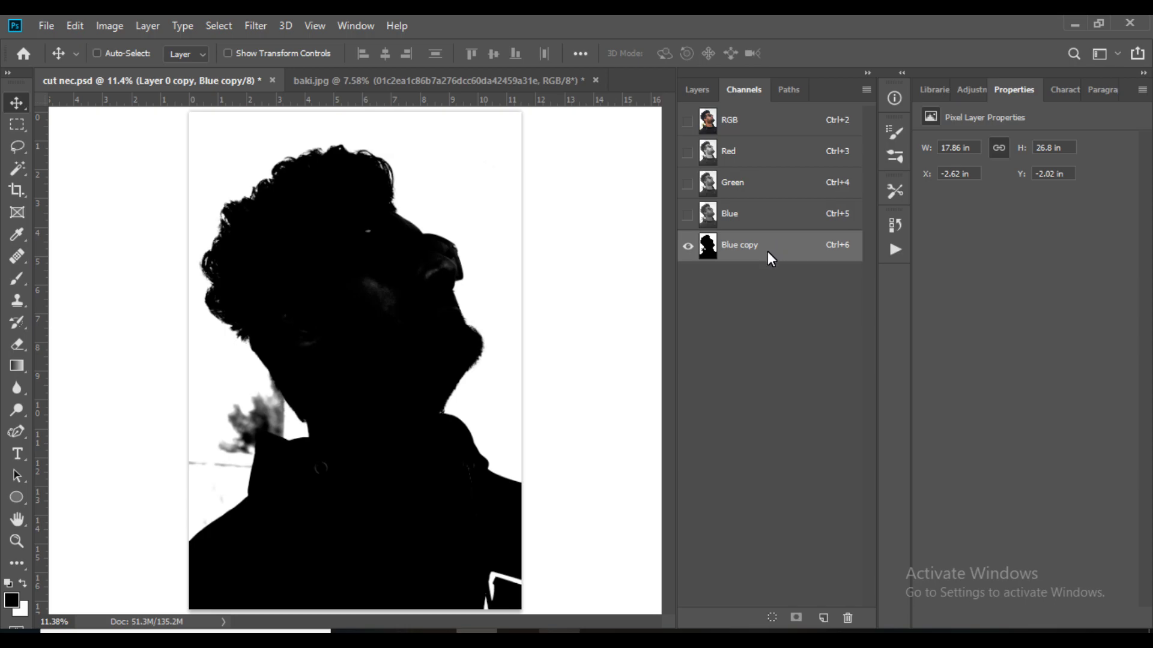
- Load Blue copy as a selection, mask the man's layer, and drop the sky image in
left_click(767, 251, "ctrl")
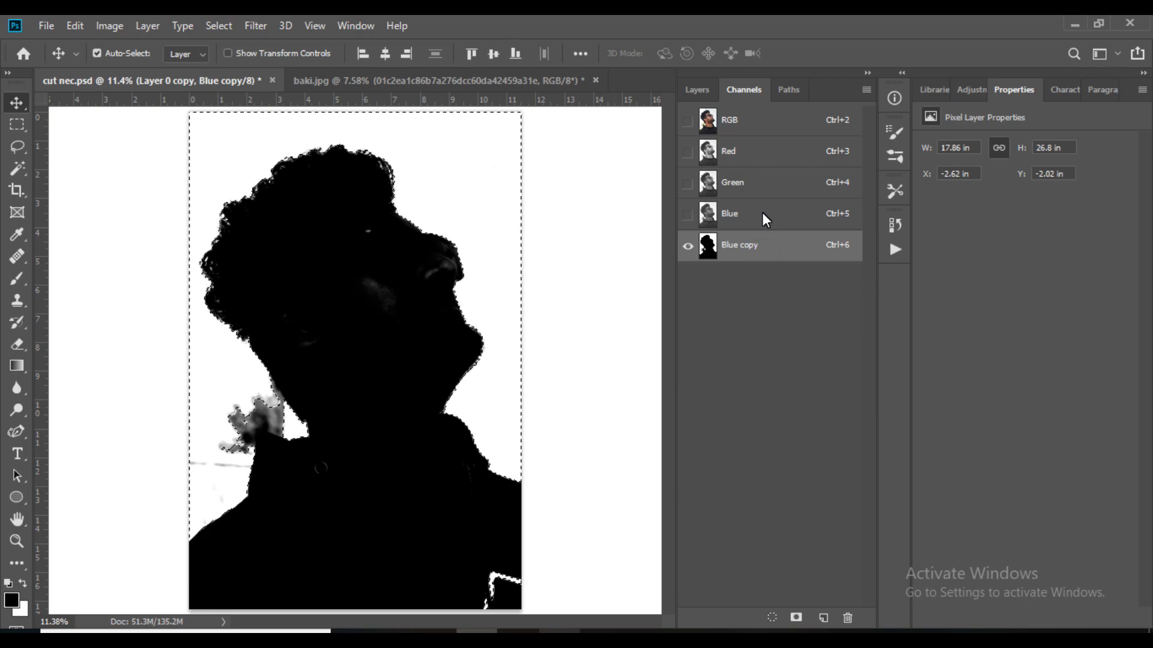
left_click(748, 118)
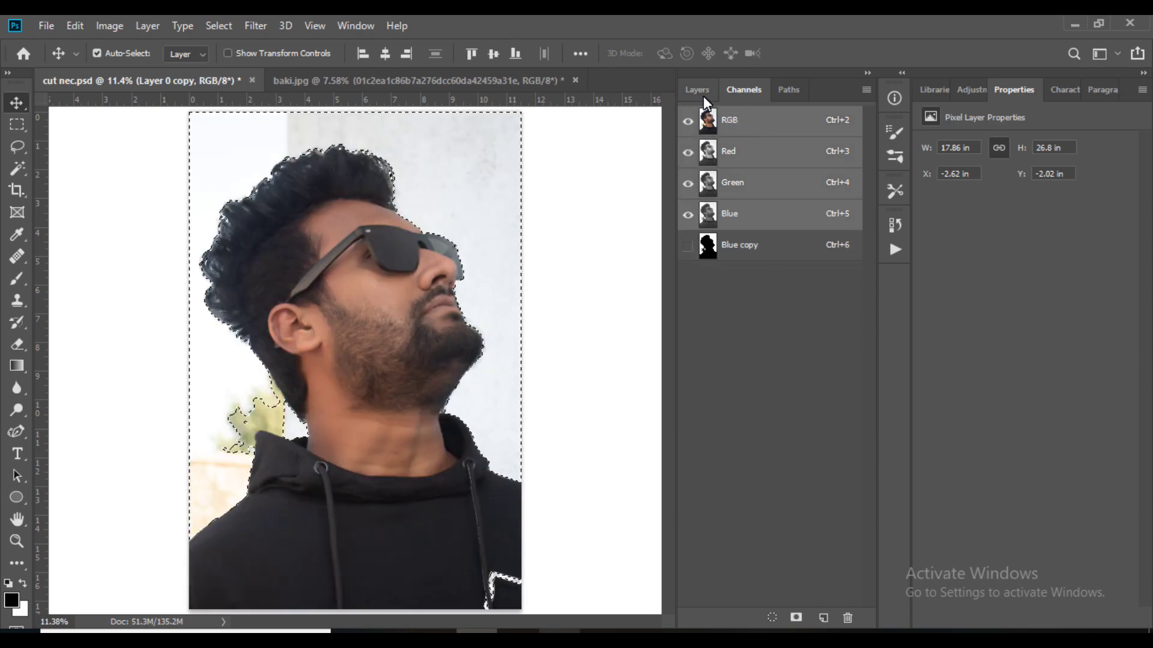
left_click(697, 89)
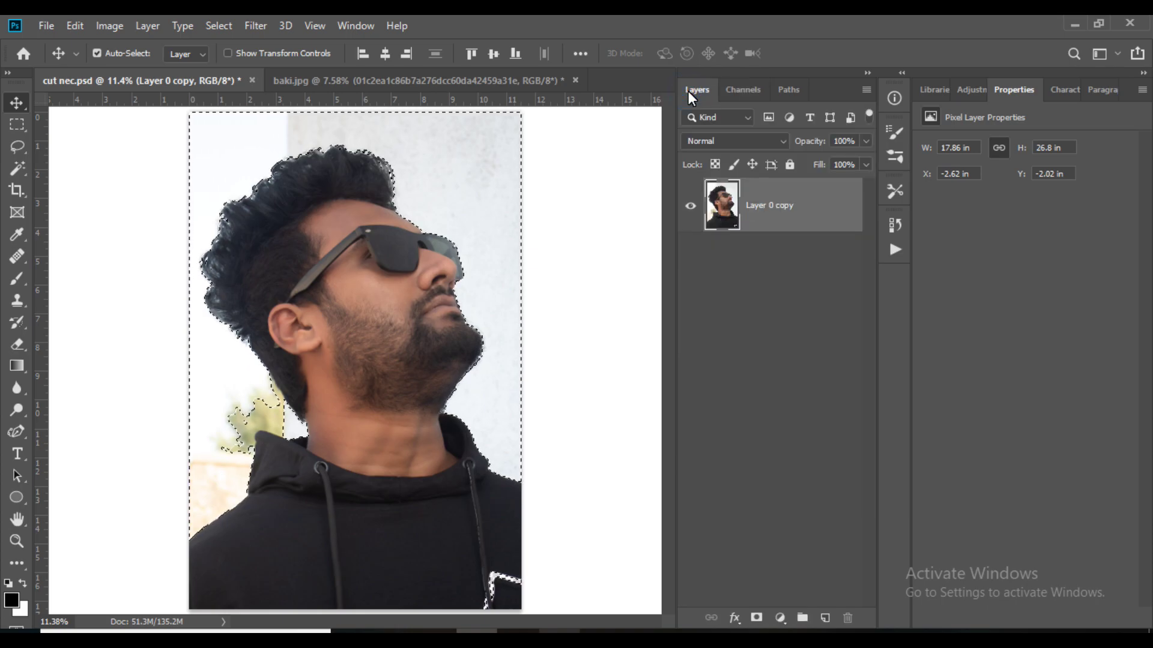
left_click(754, 619)
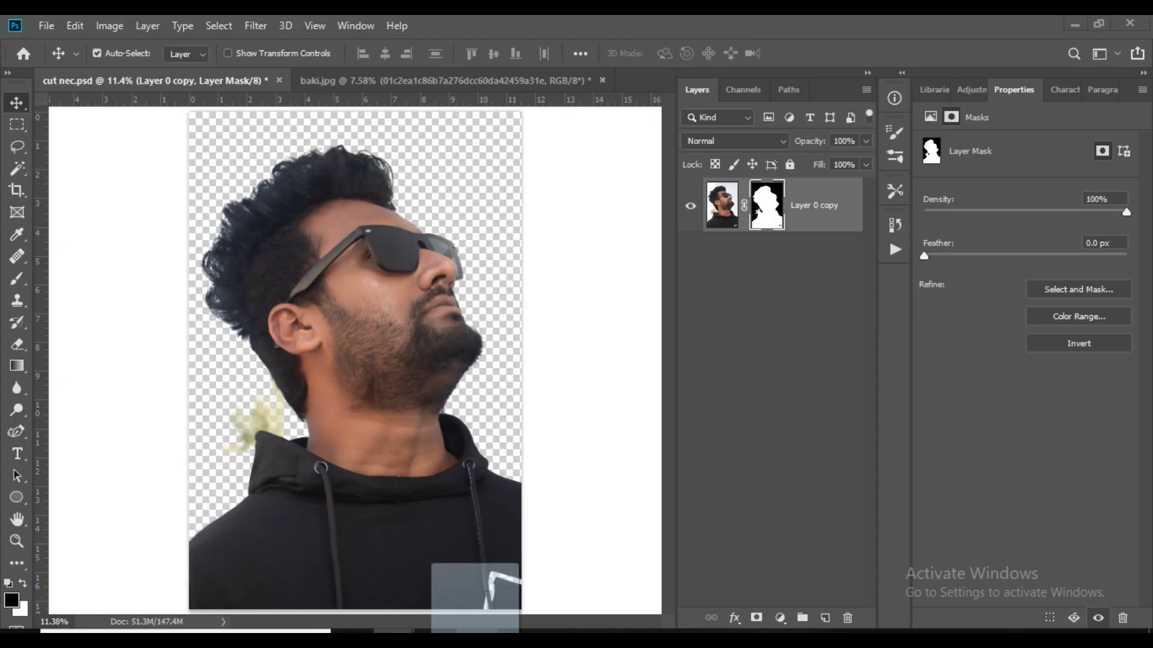
left_click_drag(474, 597, 421, 430)
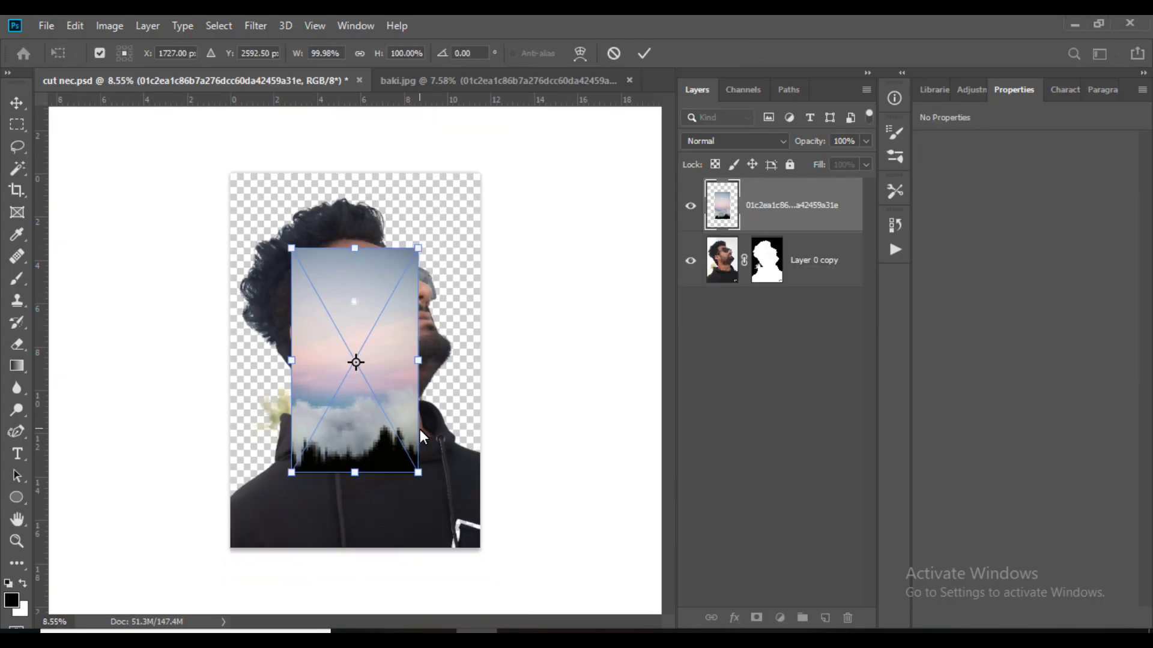
- Scale the sky to cover the canvas and move its layer below Layer 0 copy
left_click_drag(472, 472, 500, 583)
left_click_drag(294, 252, 224, 147)
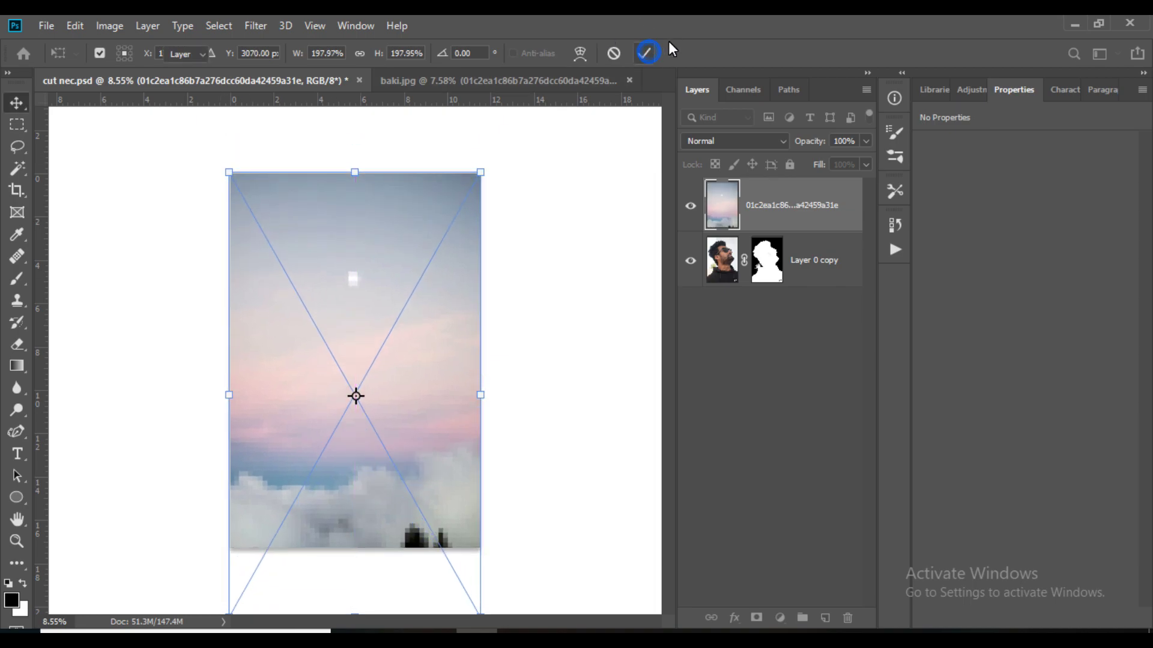
left_click(644, 53)
left_click_drag(812, 217, 809, 285)
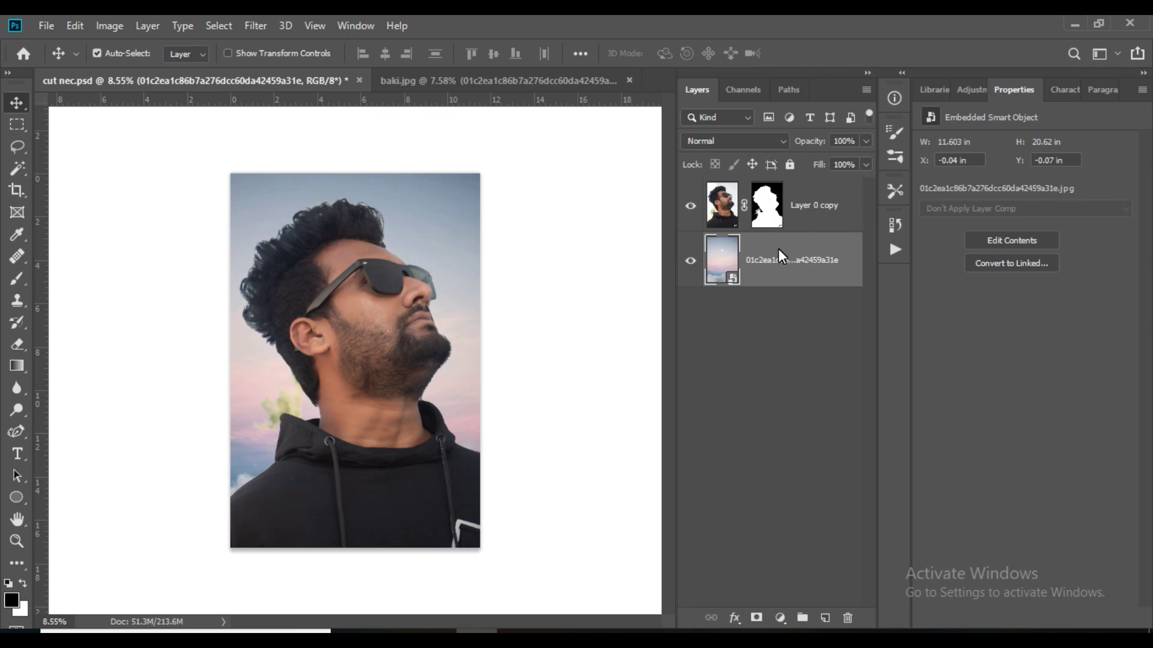
- Refine the man's mask edge along the chin in Select and Mask and apply it
left_click(762, 214)
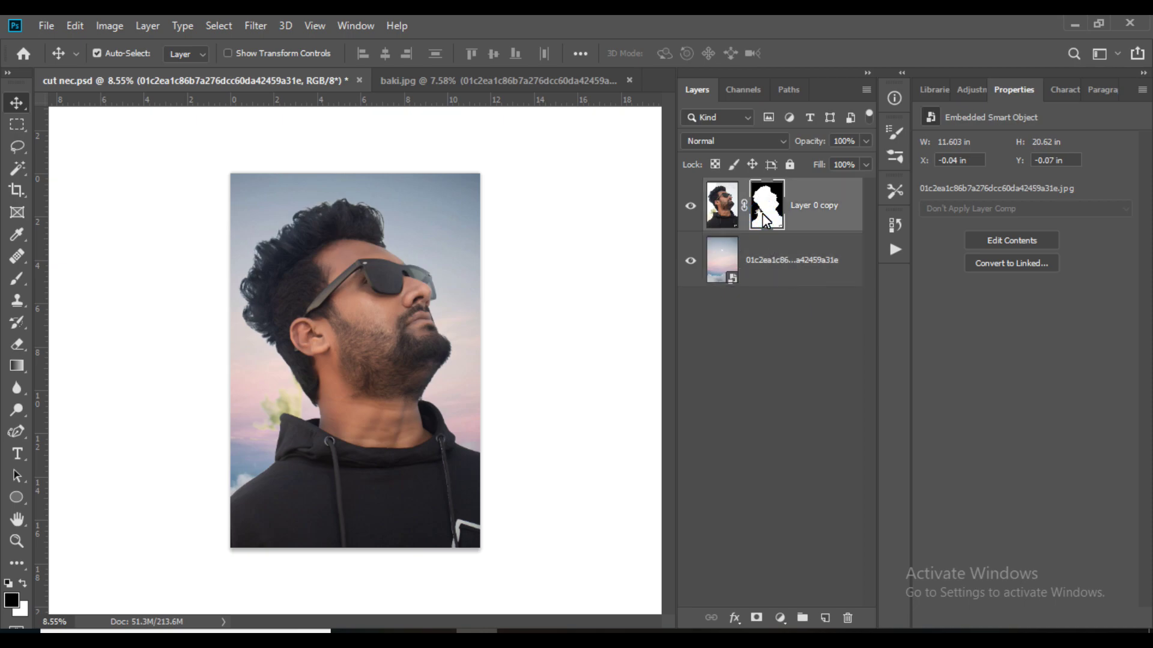
double_click(761, 213)
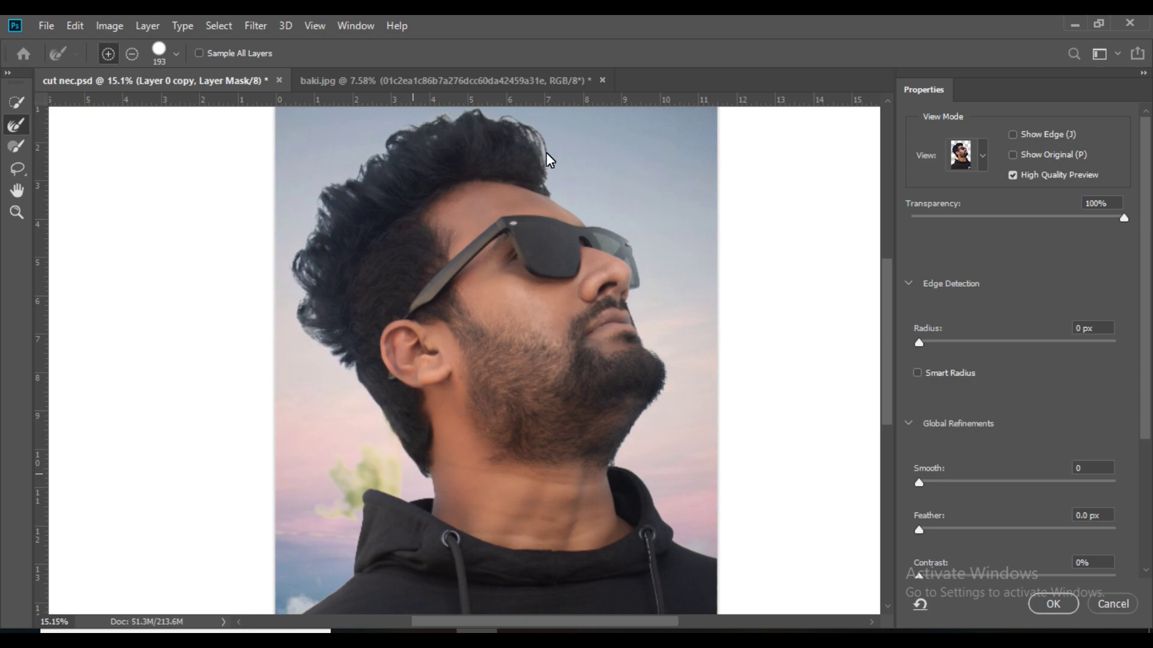
left_click_drag(656, 351, 664, 361)
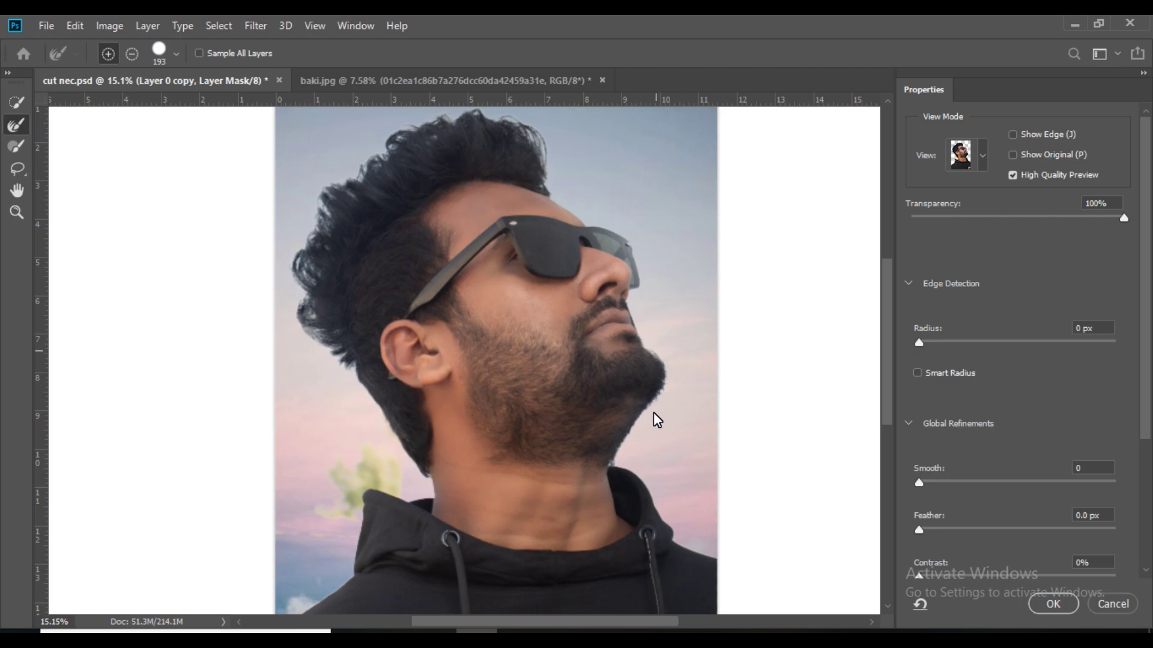
left_click(1052, 604)
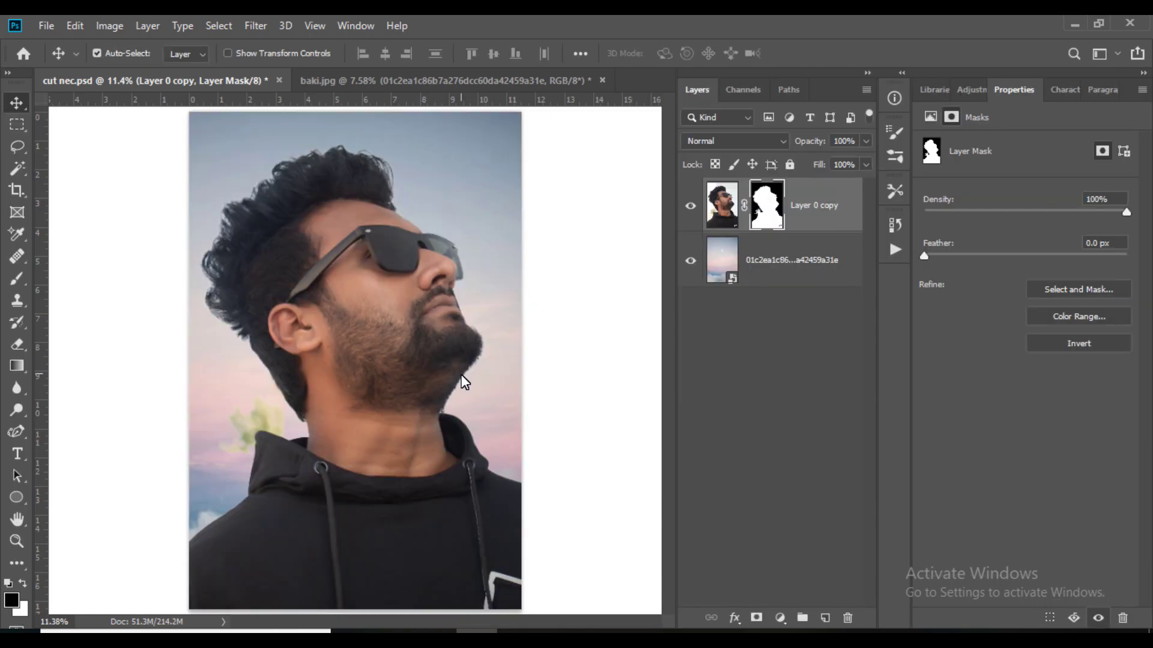
left_click(16, 282)
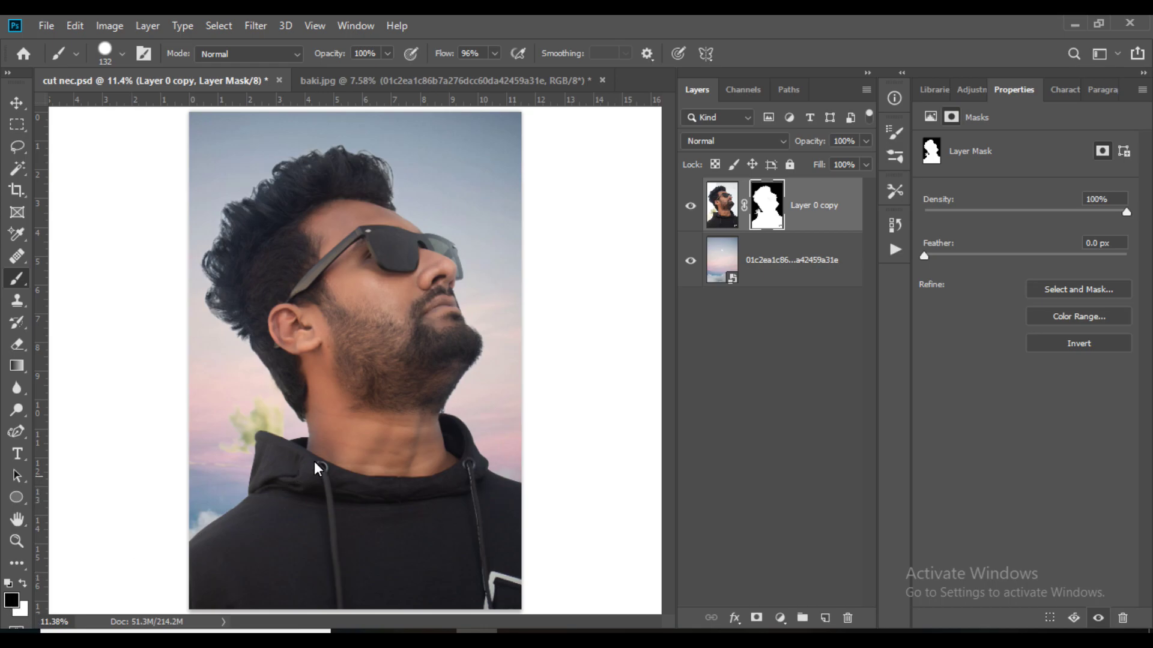
- Paint black on the layer mask to hide the neck skin below the jaw
scroll(329, 442, "up", 3)
scroll(329, 442, "up", 3)
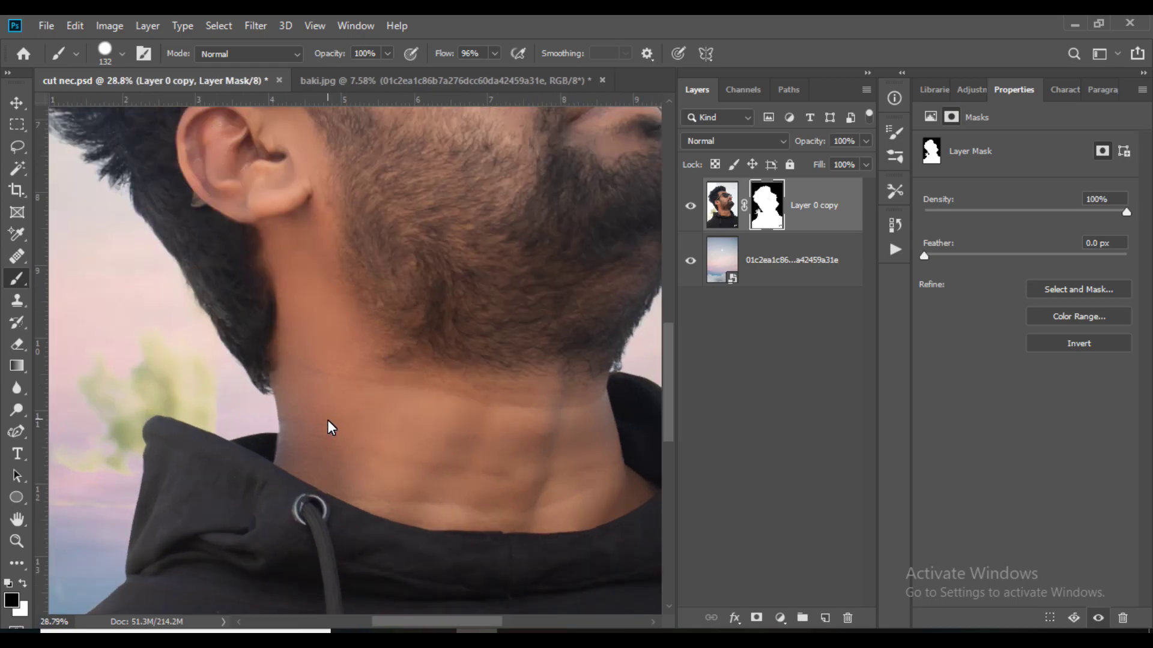
left_click_drag(445, 53, 452, 53)
mouse_move(304, 432)
left_mouse_down()
mouse_move(568, 412)
mouse_move(329, 400)
mouse_move(567, 407)
mouse_move(294, 437)
left_mouse_up()
mouse_move(599, 433)
left_mouse_down()
mouse_move(363, 466)
mouse_move(571, 447)
left_mouse_up()
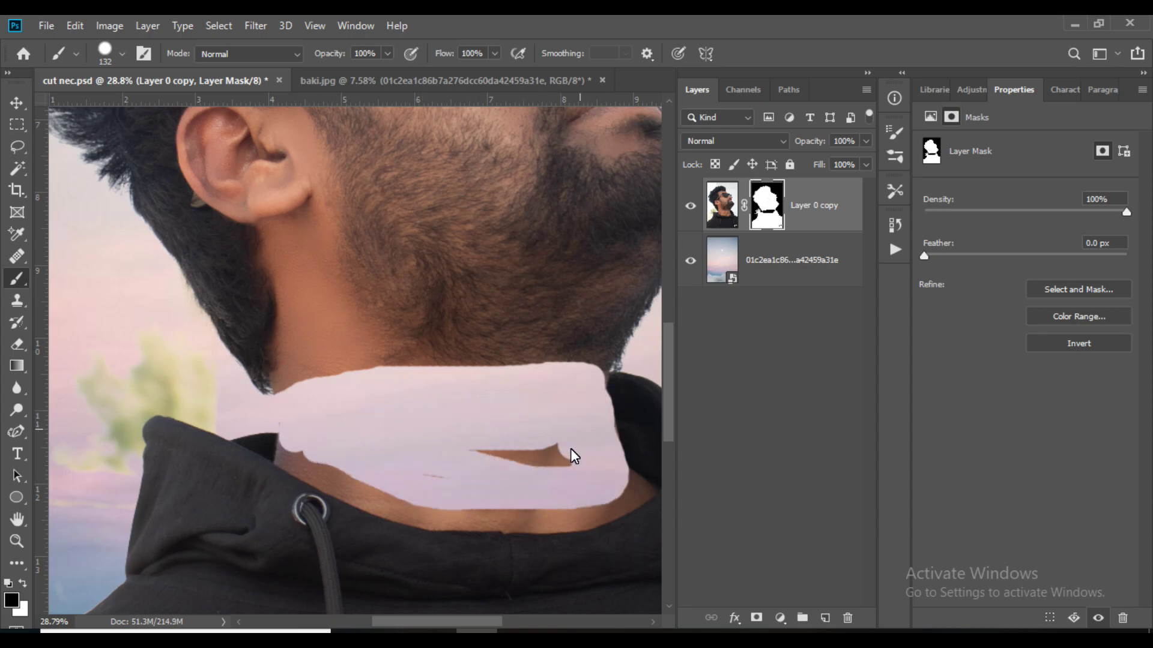
scroll(567, 463, "up", 2)
scroll(548, 332, "up", 1)
mouse_move(560, 387)
left_mouse_down()
mouse_move(493, 408)
mouse_move(237, 417)
mouse_move(102, 366)
left_mouse_up()
- Shrink the brush and clean up stray hair at the beard corner
scroll(413, 446, "down", 1)
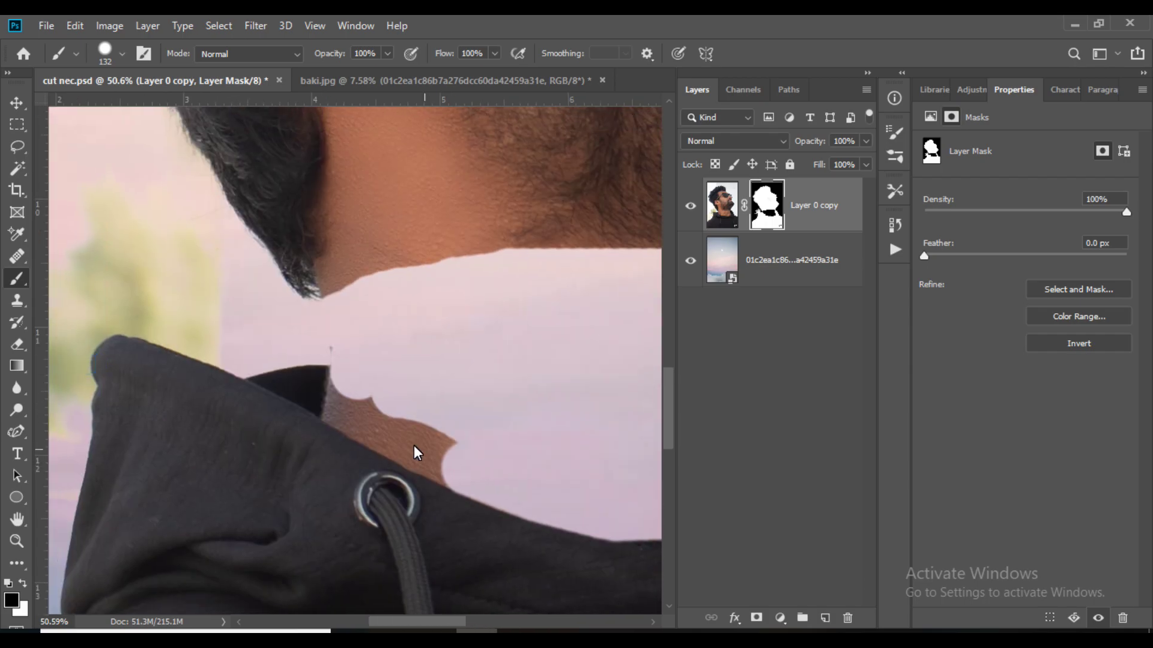
scroll(380, 406, "down", 2)
scroll(483, 401, "up", 2)
key("bracketleft")
key("bracketleft")
left_click_drag(483, 401, 474, 392)
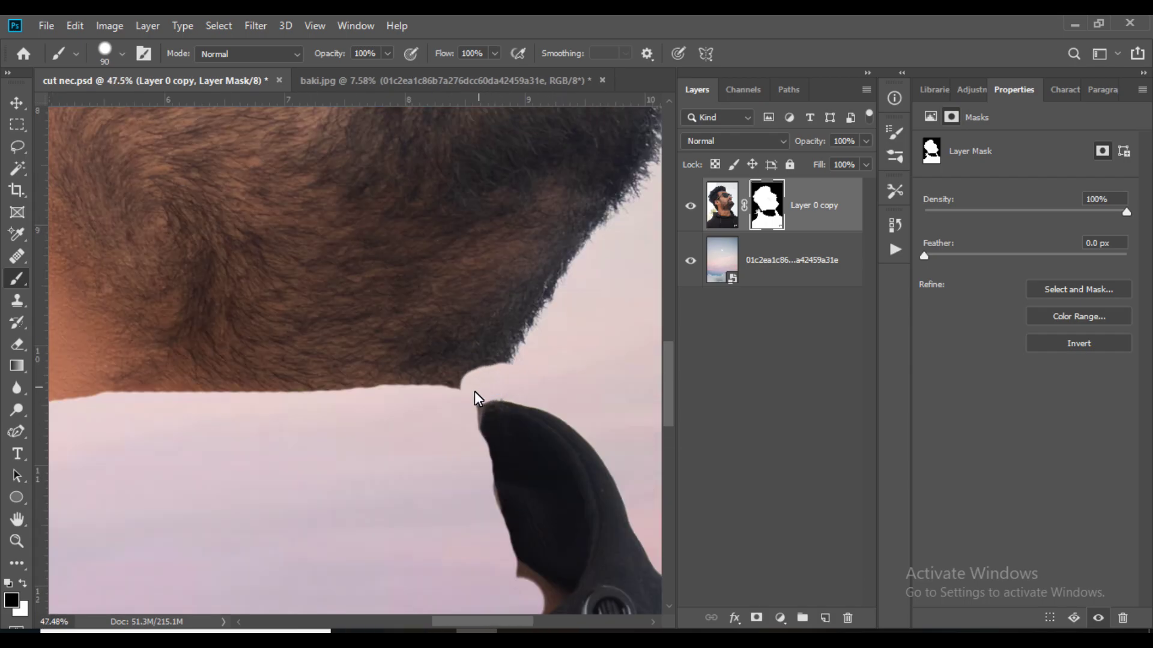
scroll(419, 457, "down", 2)
scroll(338, 470, "down", 2)
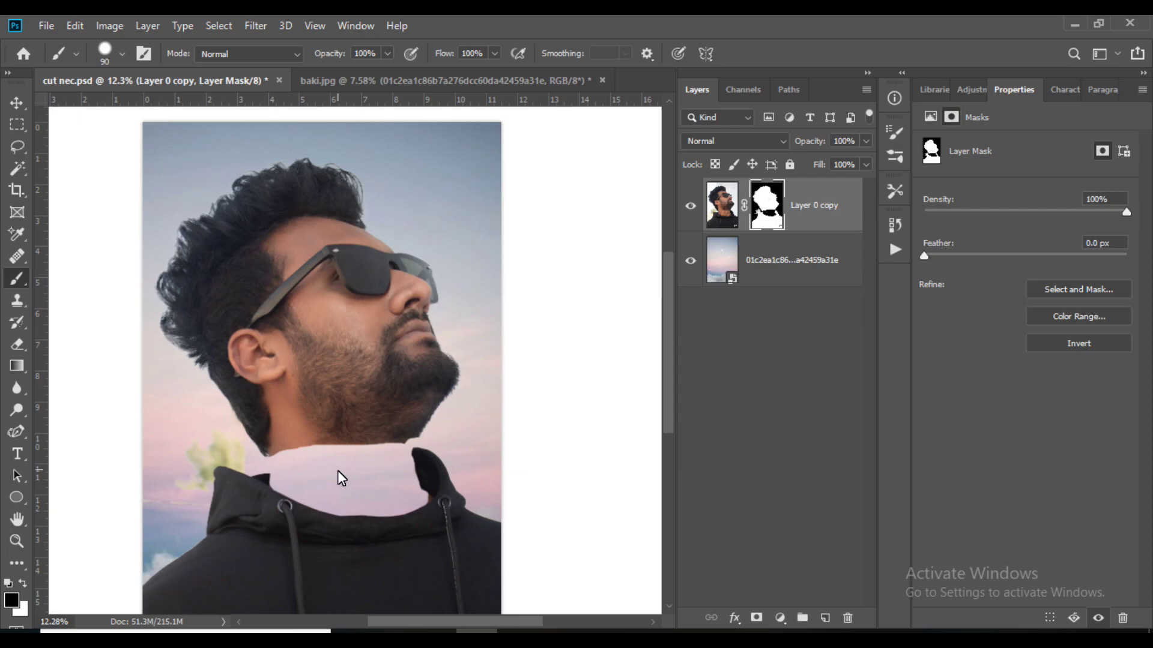
scroll(338, 472, "down", 1)
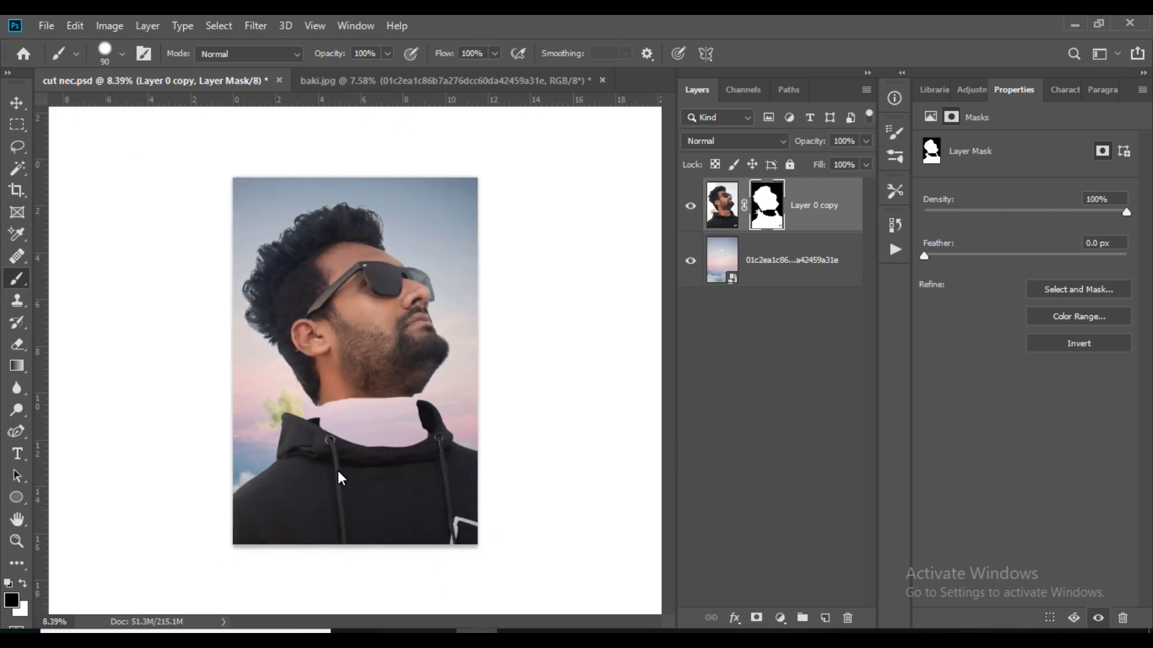
scroll(337, 471, "up", 1)
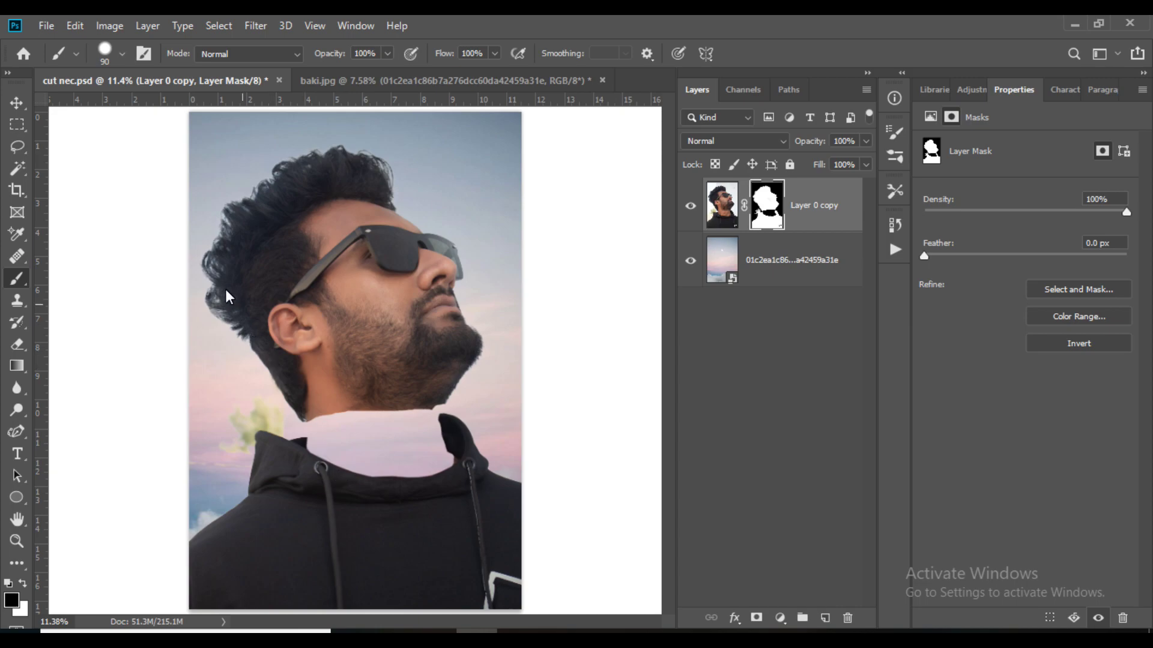
left_click(20, 123)
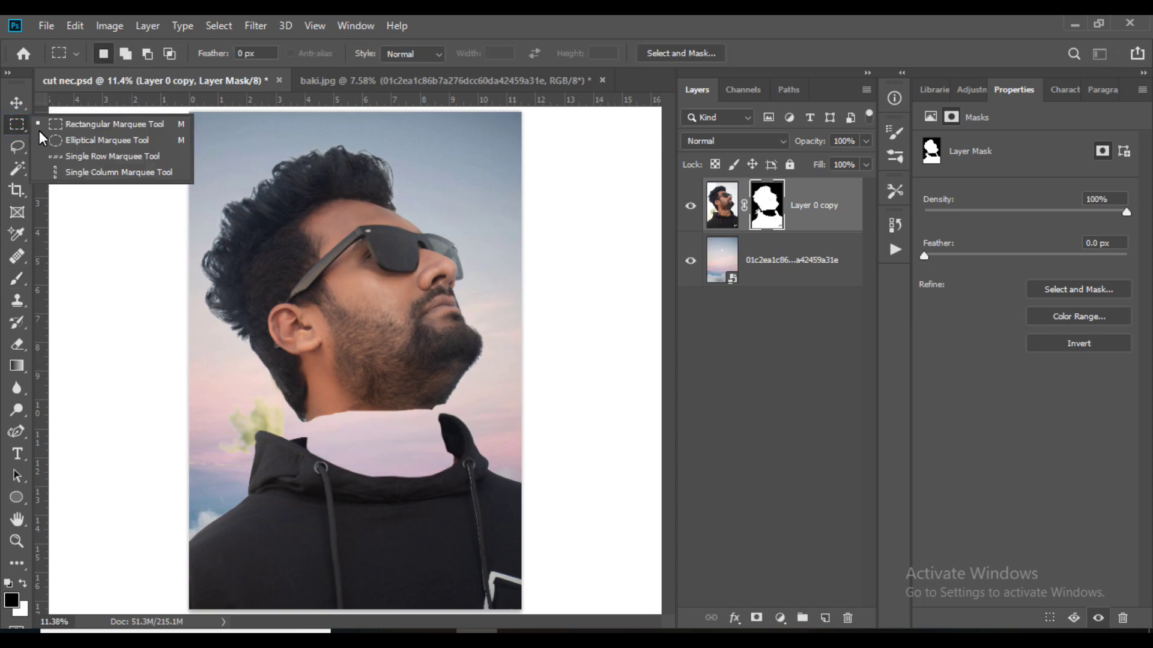
- Copy a rectangle of plain hoodie fabric to a new layer below the portrait layer
left_click(89, 125)
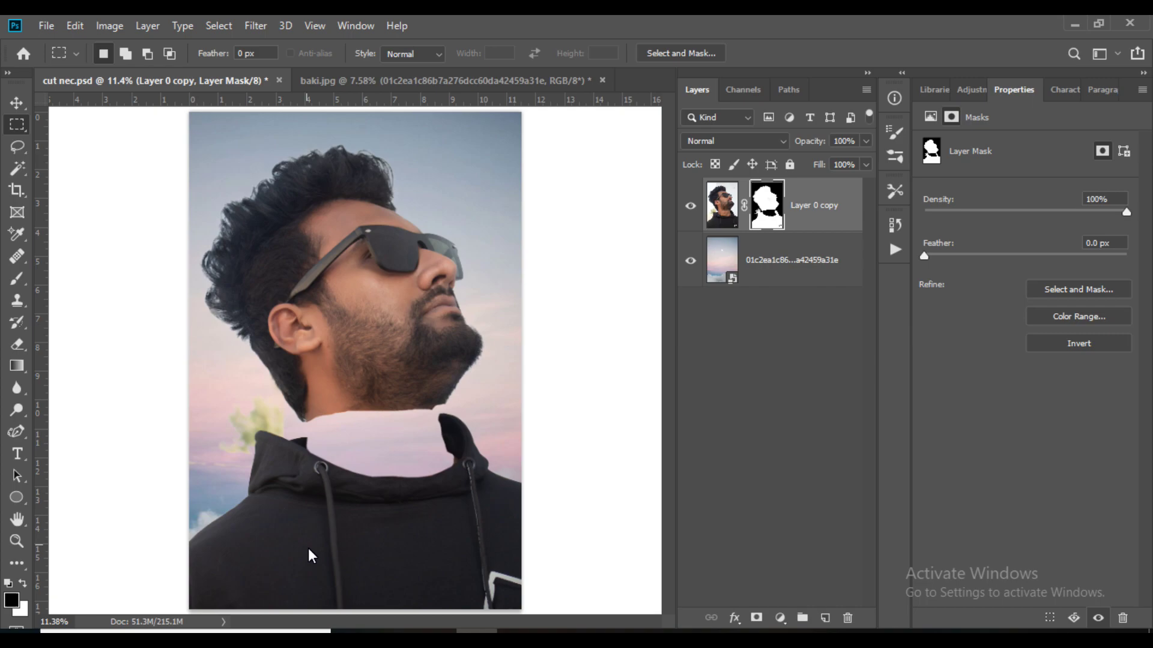
left_click_drag(330, 513, 485, 590)
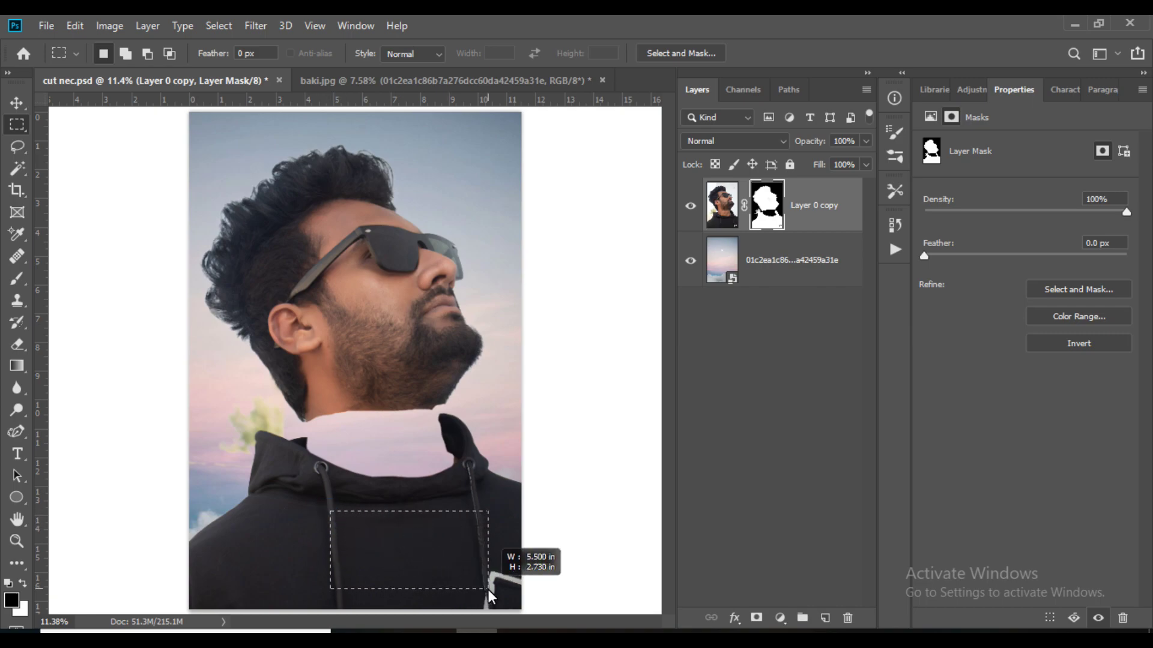
left_click(735, 215)
key("ctrl+j")
left_click_drag(733, 215, 760, 294)
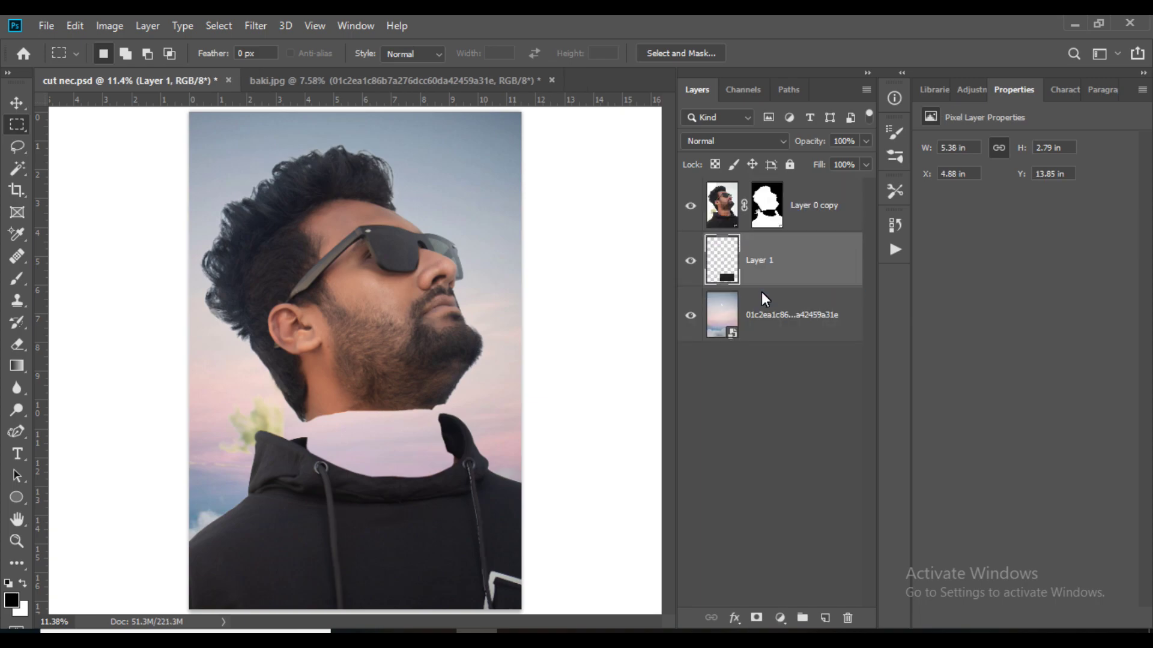
- Free-transform the fabric patch up and wider to cover the neck gap
key("ctrl+t")
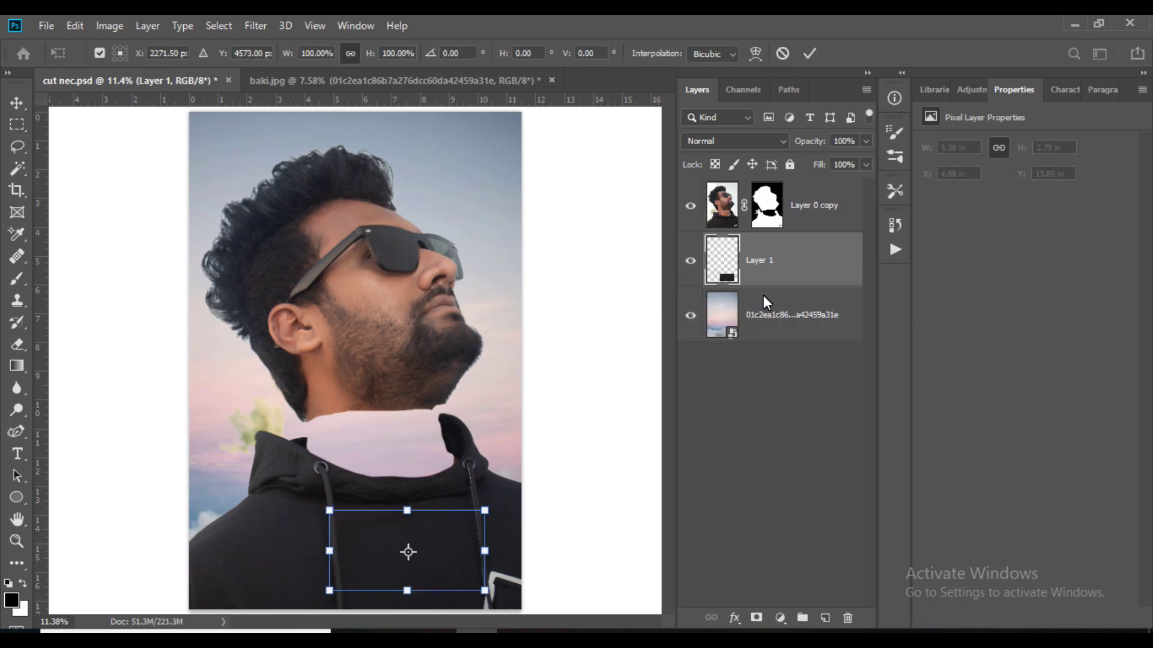
mouse_move(452, 560)
left_mouse_down()
mouse_move(419, 449)
mouse_move(486, 439)
left_mouse_up()
scroll(420, 449, "up", 2)
left_click_drag(230, 437, 218, 437)
left_click_drag(352, 373, 351, 382)
left_click_drag(352, 500, 351, 503)
left_click(809, 53)
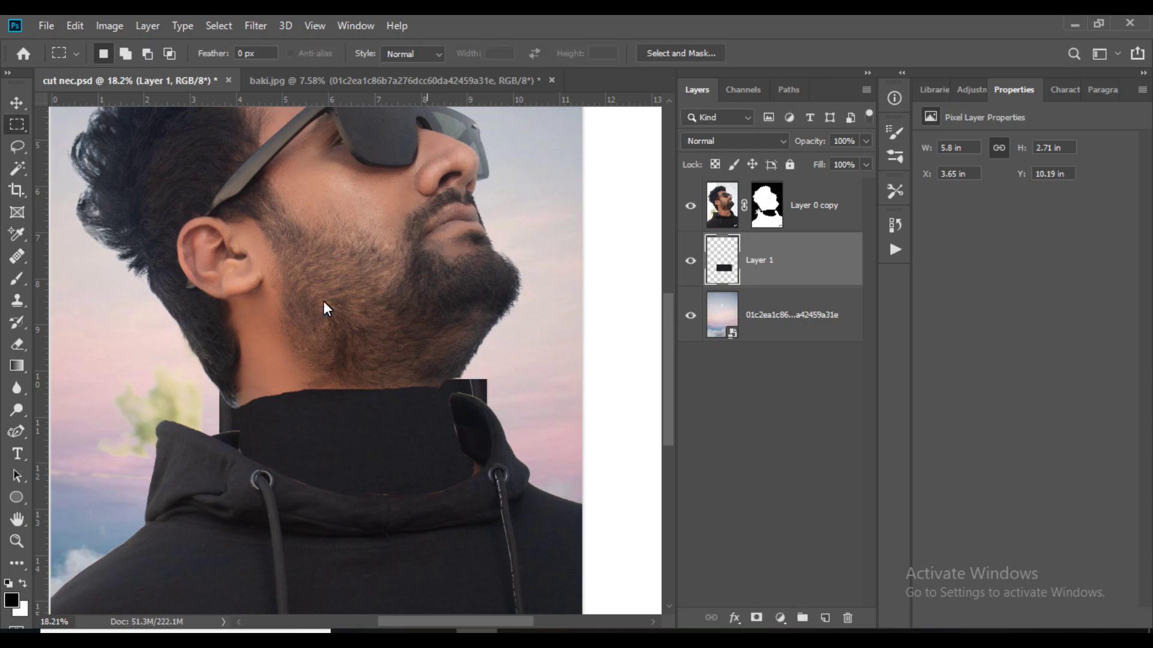
left_click(24, 431)
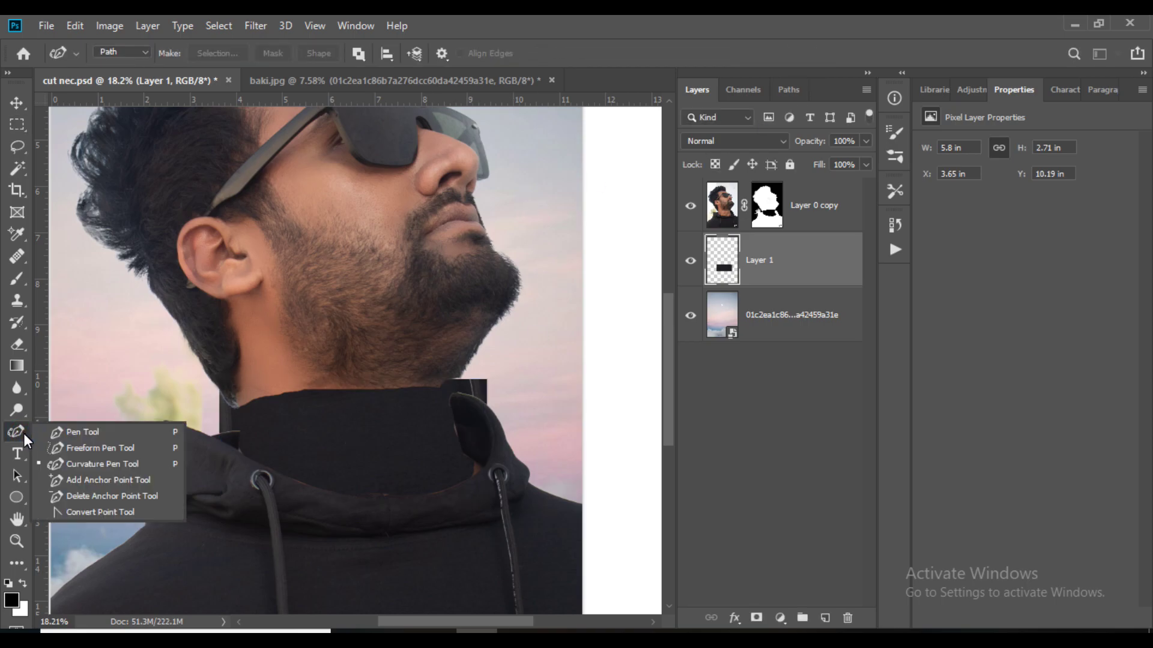
- Begin tracing the collar with the Curvature Pen, placing points around the hood edge
left_click(71, 461)
scroll(478, 409, "up", 5, "alt")
left_click(478, 409)
scroll(391, 345, "left", 5)
left_click(175, 394)
scroll(237, 394, "left", 1)
left_click(194, 366)
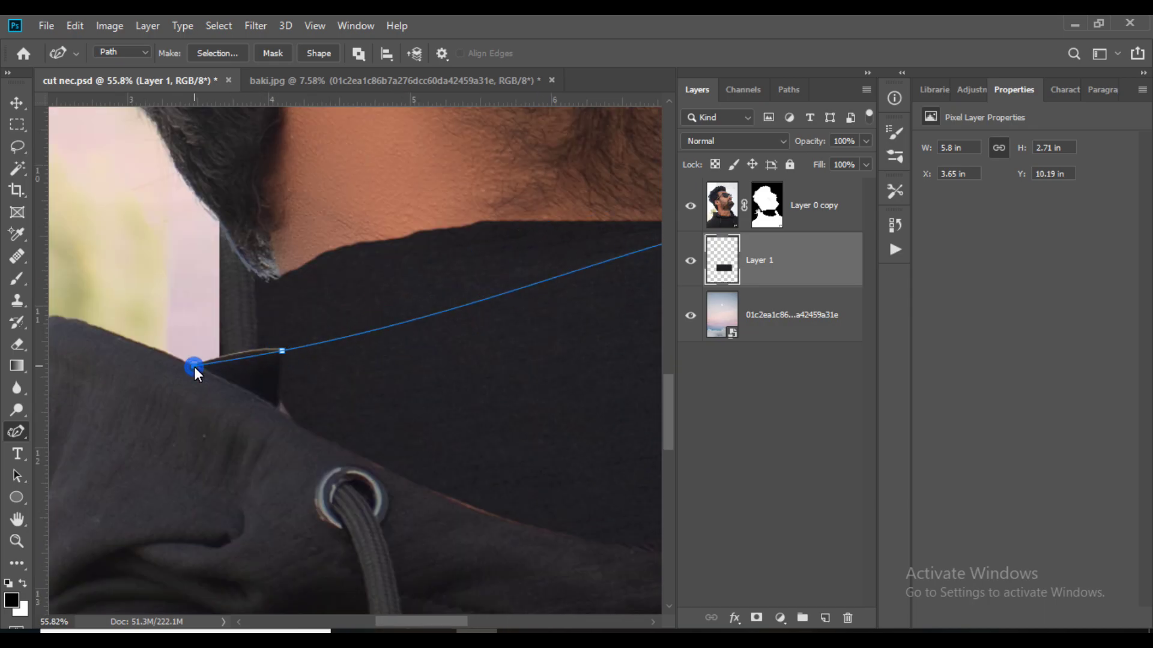
scroll(193, 366, "down", 3, "alt")
left_click(504, 348)
scroll(504, 348, "up", 4, "alt")
- Shape the collar path with extra anchors along the hood and shoulder
left_click_drag(456, 298, 464, 293)
scroll(463, 293, "up", 2)
scroll(463, 293, "left", 2)
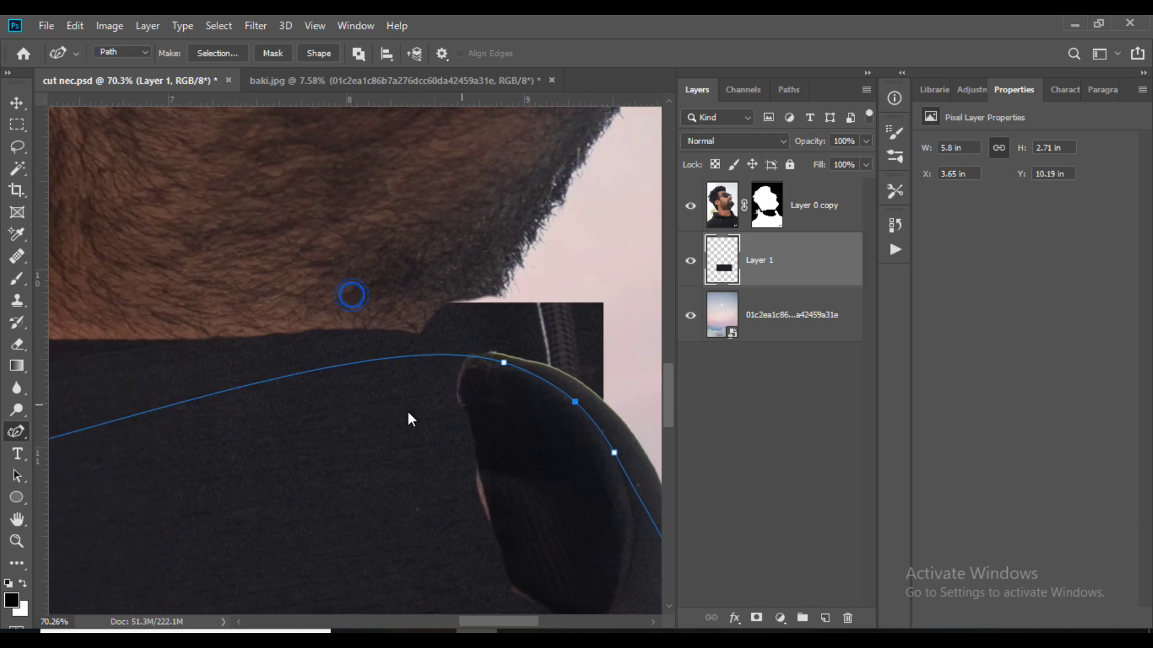
scroll(307, 308, "down", 3)
scroll(306, 308, "left", 6)
left_click(339, 323)
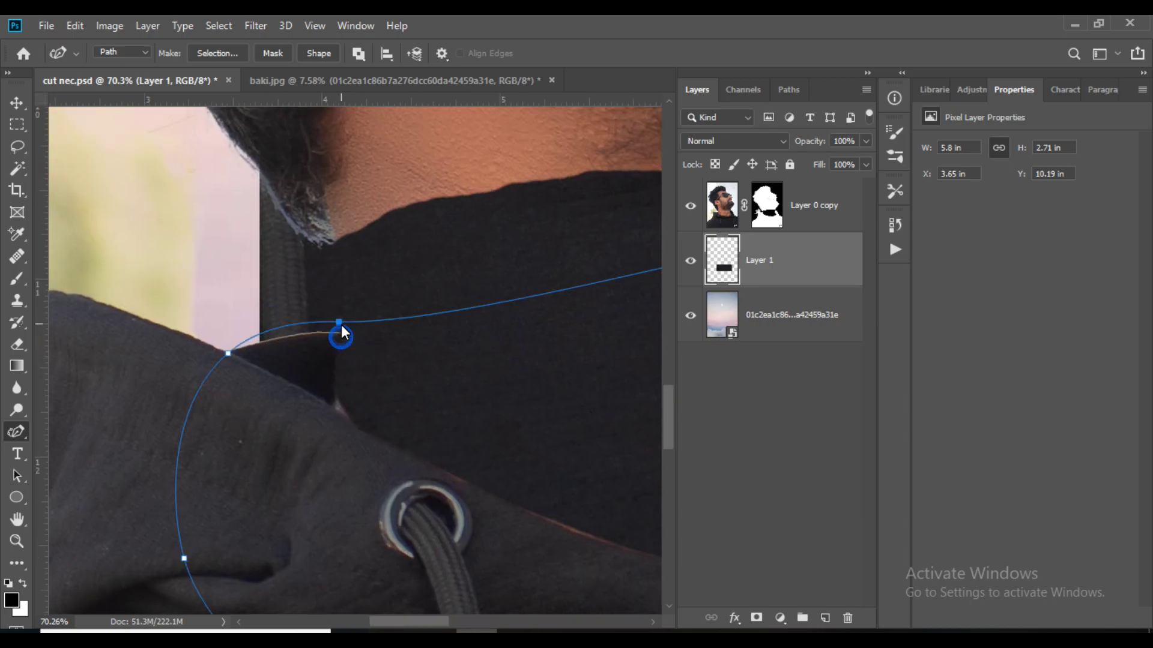
left_click_drag(342, 327, 342, 335)
left_click(272, 341)
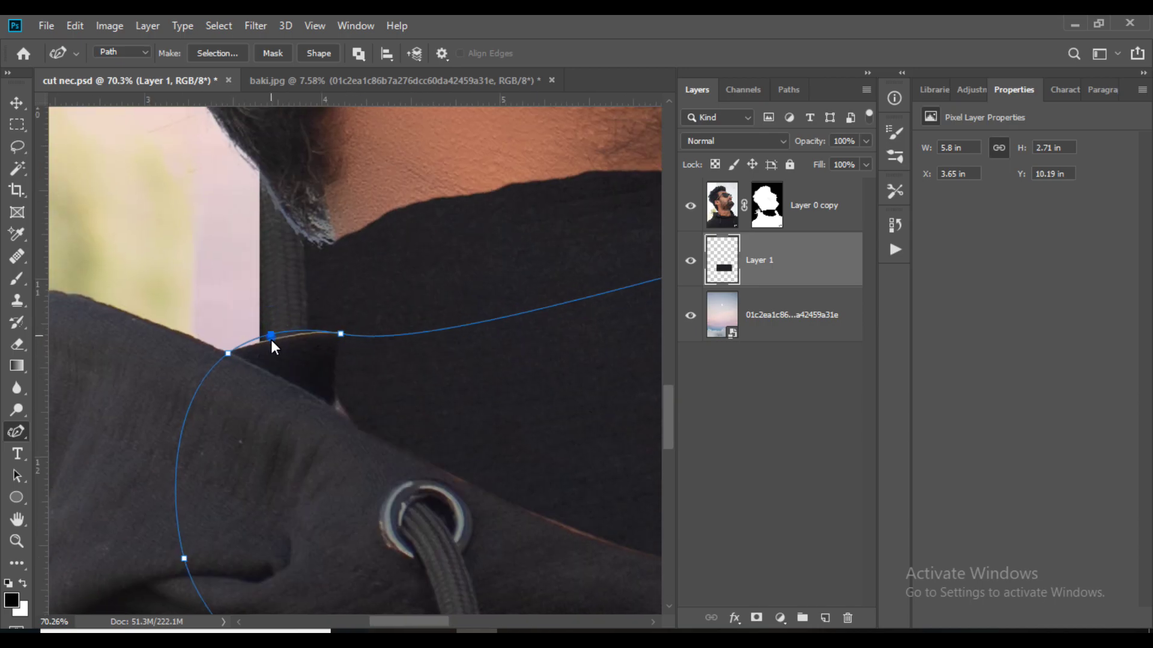
left_click(309, 334)
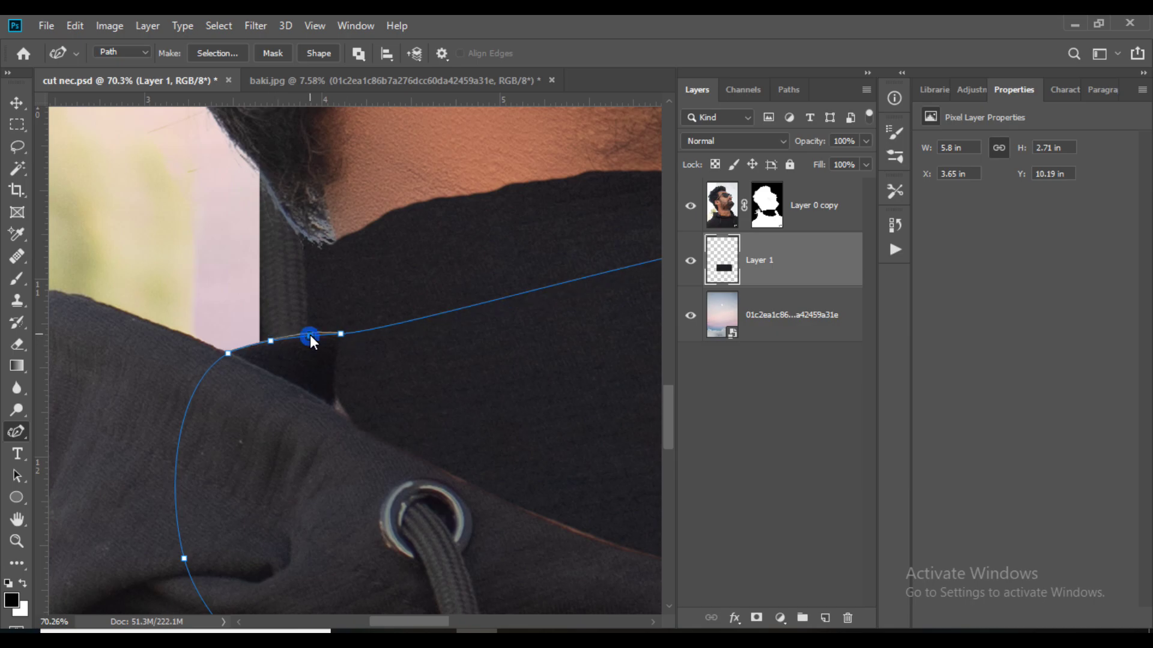
scroll(306, 337, "down", 3)
scroll(343, 382, "down", 3)
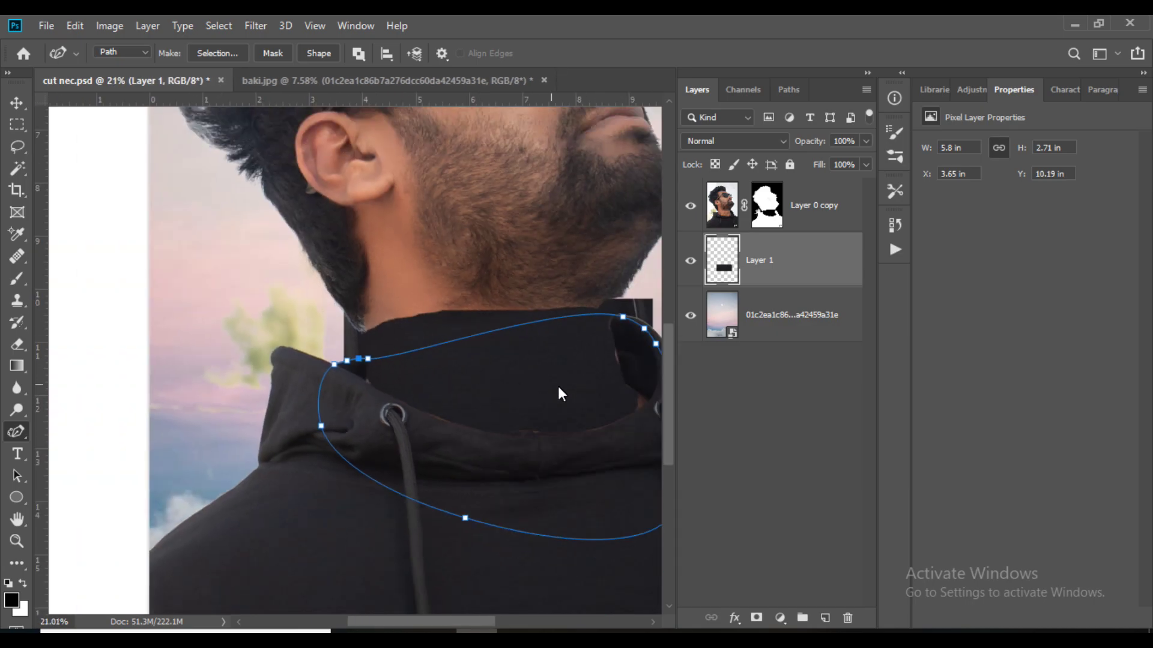
scroll(397, 365, "up", 1)
- Turn the collar path into a 2 px feathered selection and mask the fabric patch with it
right_click(397, 365)
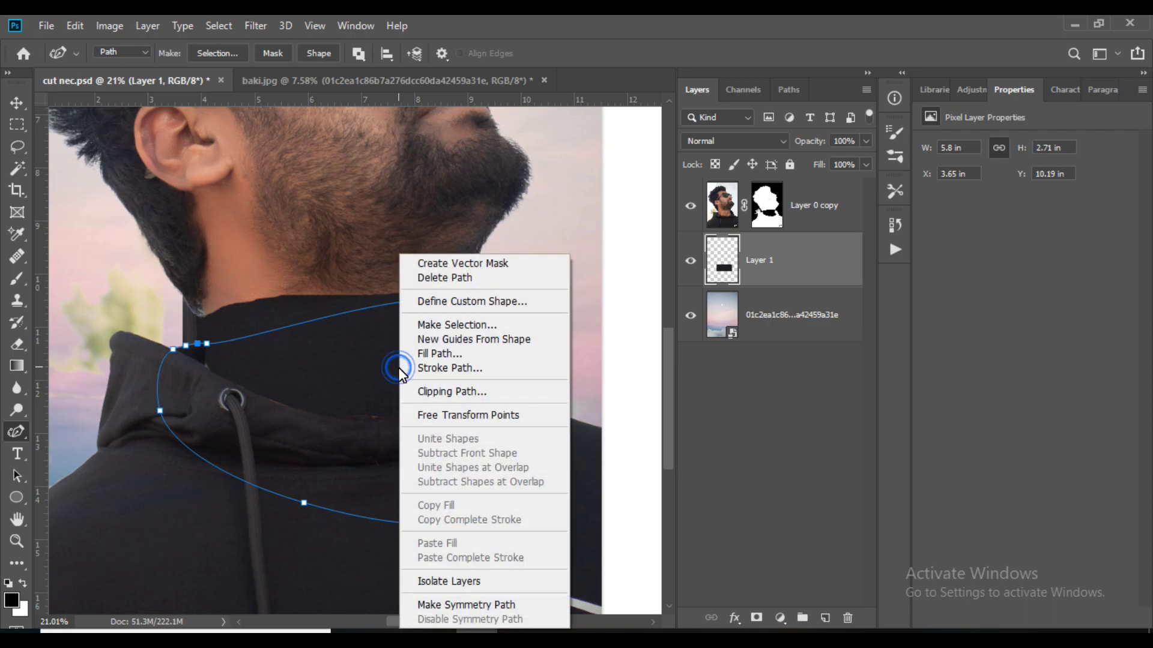
left_click(424, 327)
type("2")
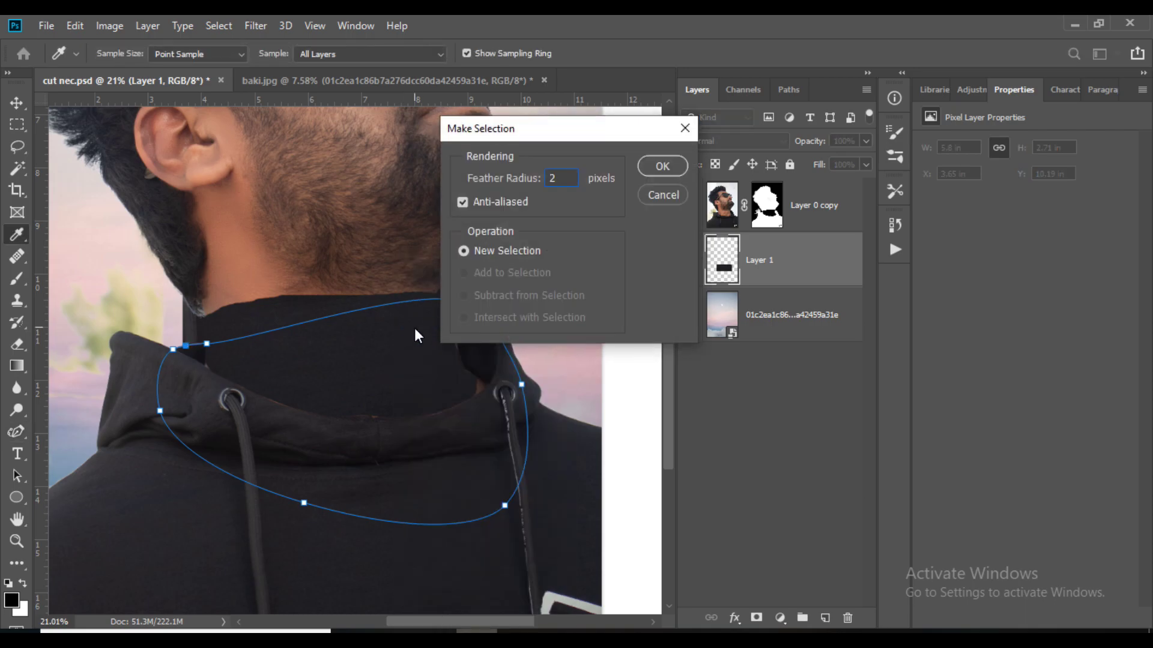
left_click(660, 168)
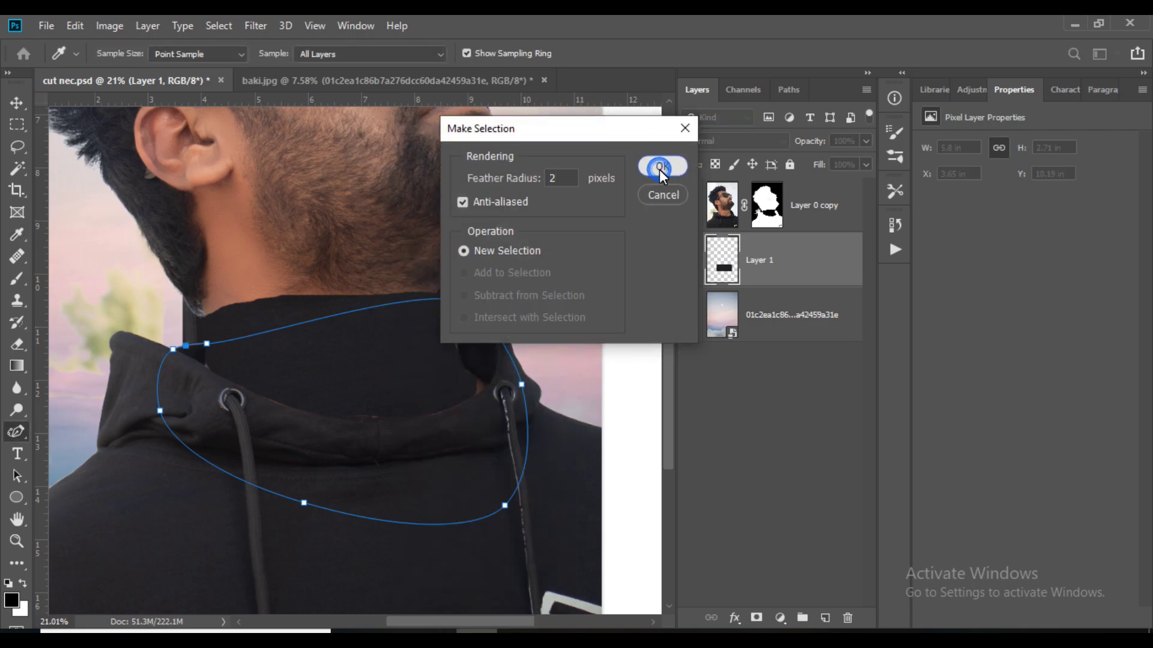
left_click(758, 618)
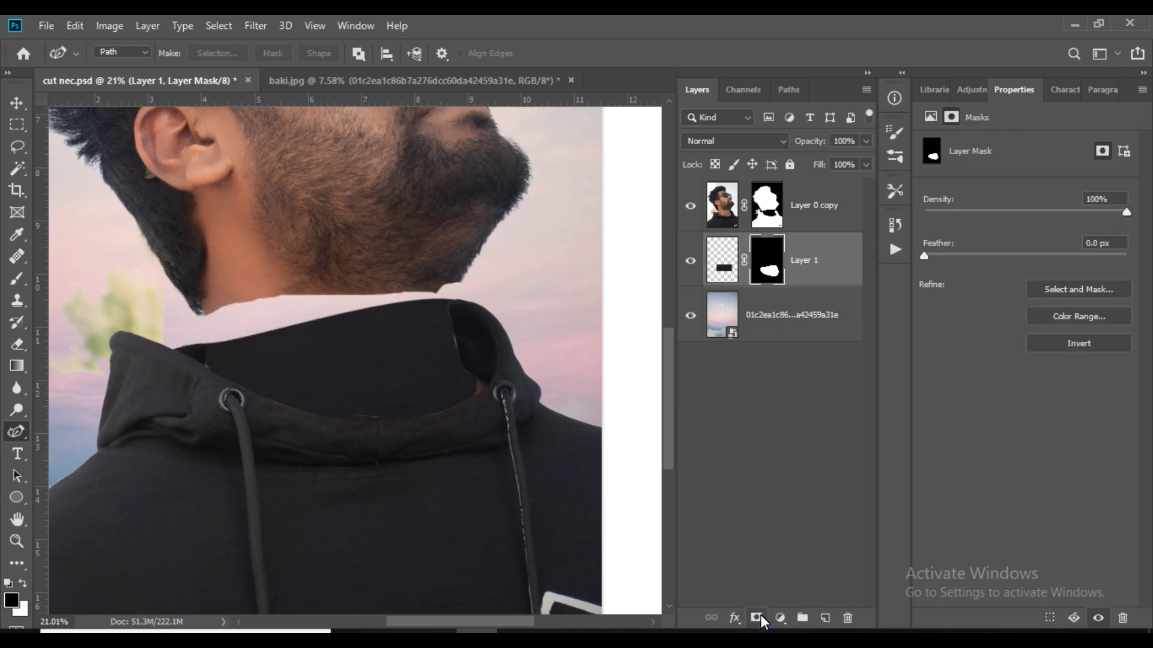
left_click(768, 216)
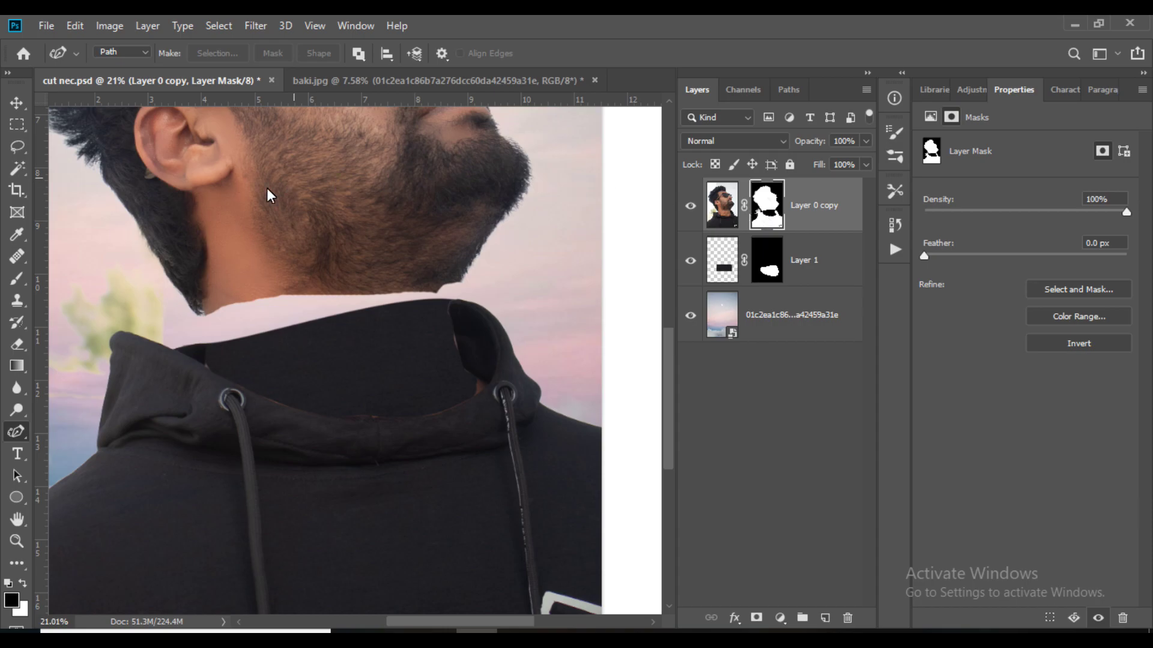
- Paint black at low brush flow on the portrait mask over the inner hood fold
left_click(24, 279)
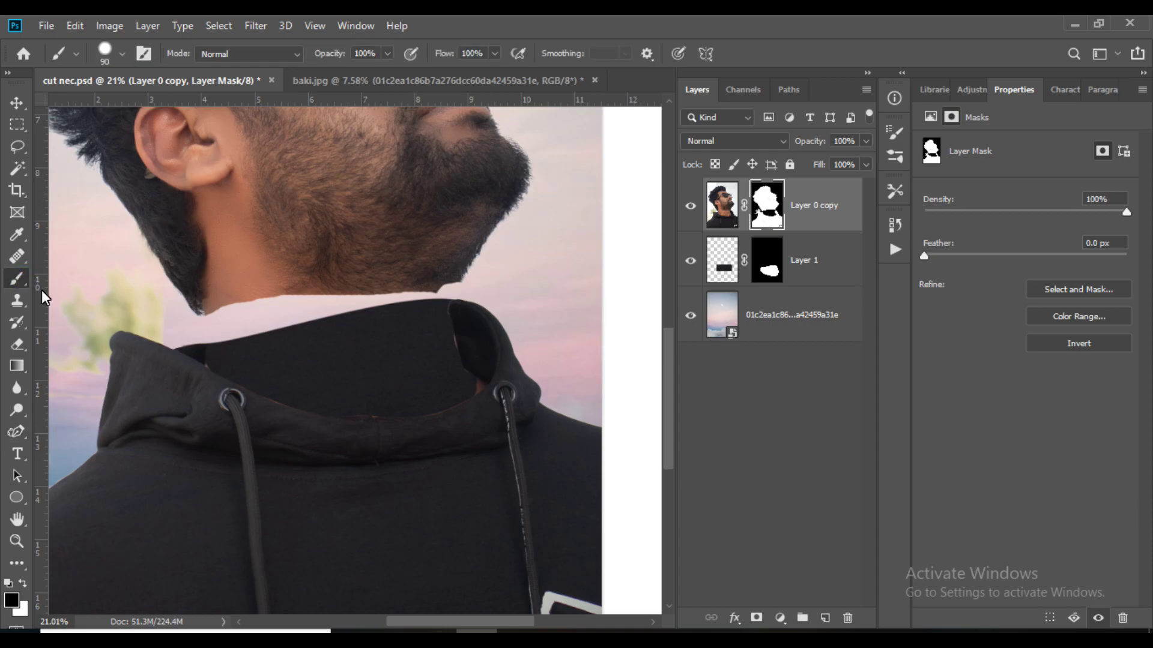
left_click_drag(444, 54, 366, 60)
scroll(412, 339, "up", 2)
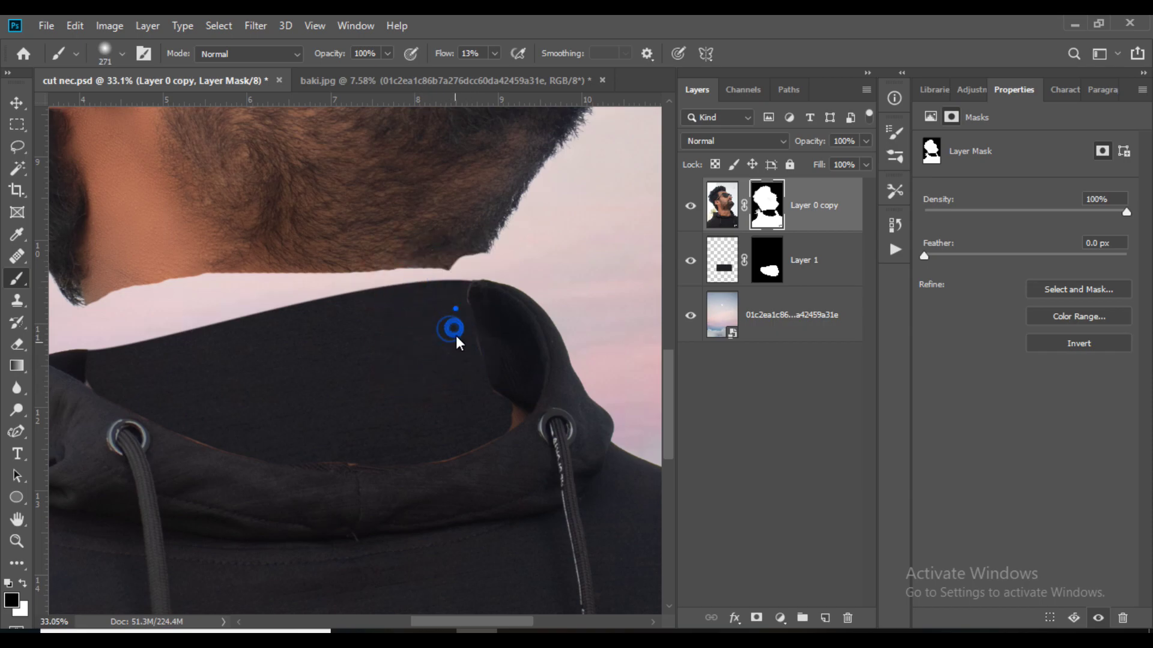
left_click_drag(460, 333, 478, 401)
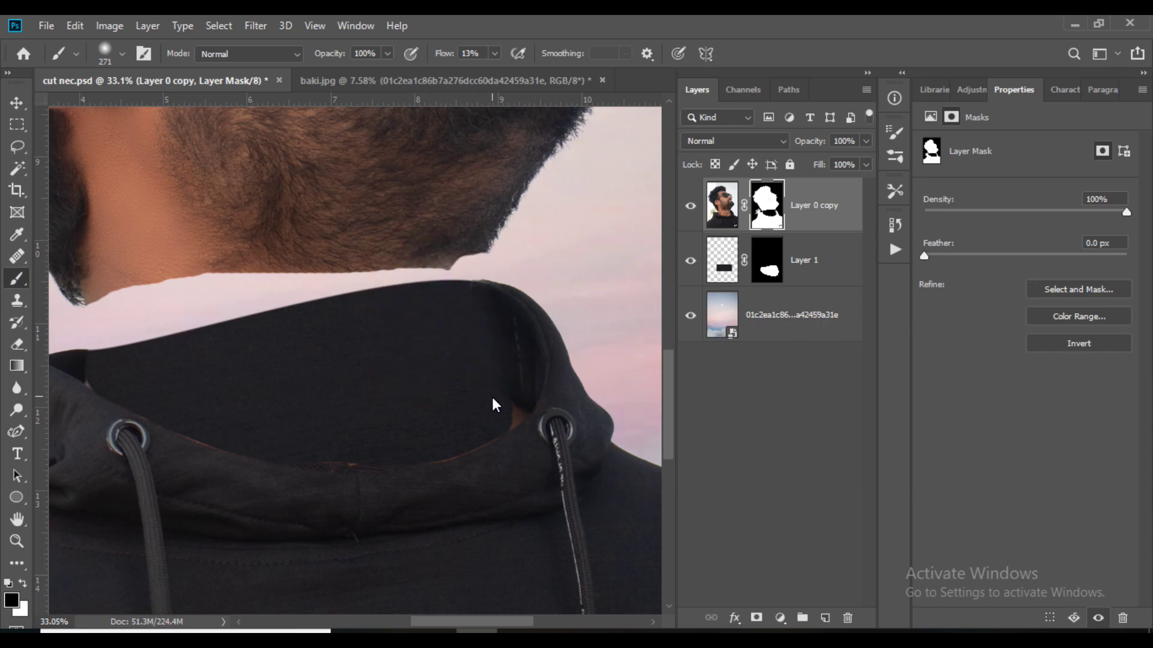
scroll(492, 391, "up", 2)
- Restore part of the hood edge in white with a smaller brush, then lower the flow
key("bracketleft")
key("bracketleft")
key("bracketleft")
key("x")
left_click_drag(444, 54, 462, 53)
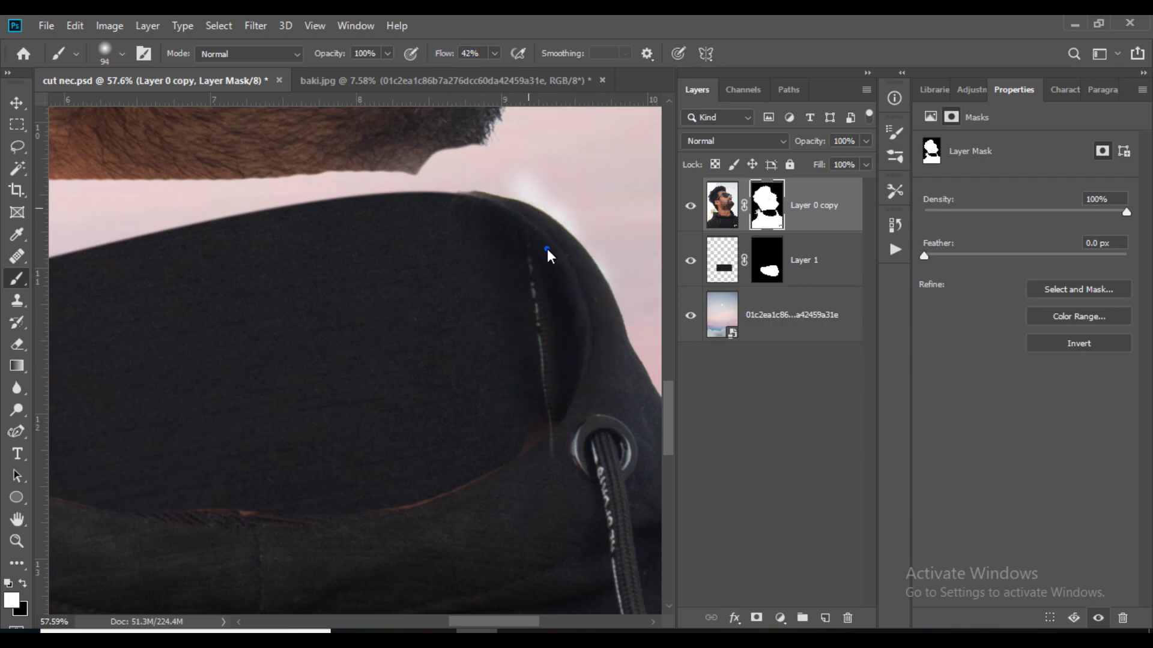
scroll(562, 324, "down", 2)
scroll(556, 337, "down", 2)
scroll(258, 337, "up", 6)
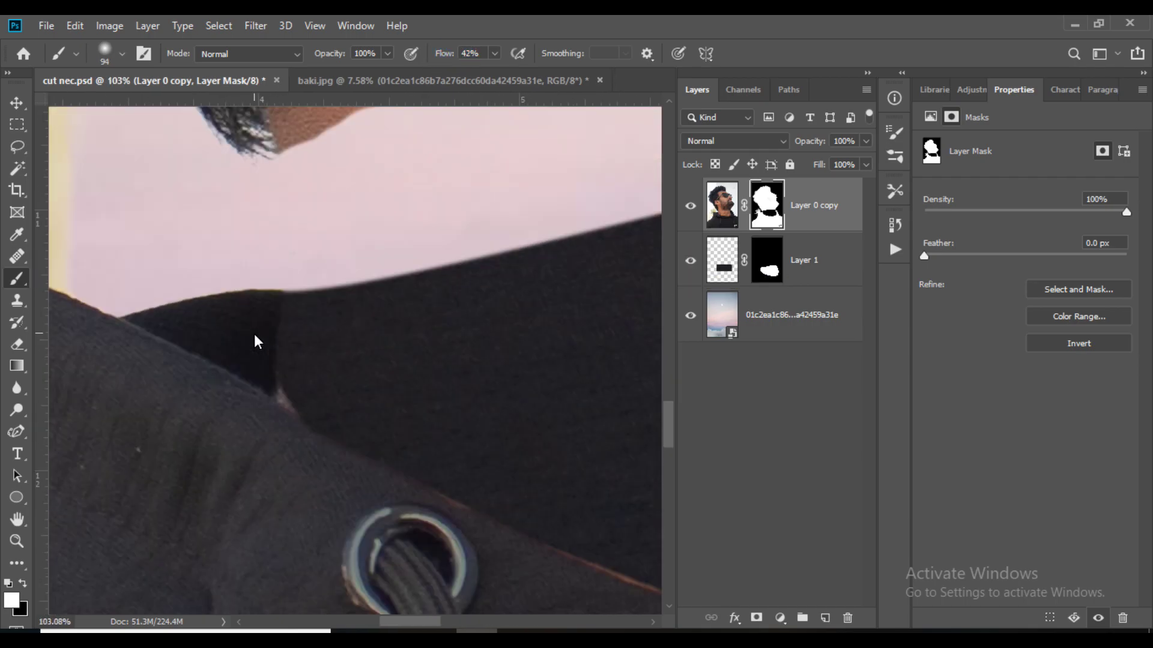
key("x")
key("shift+1")
key("shift+4")
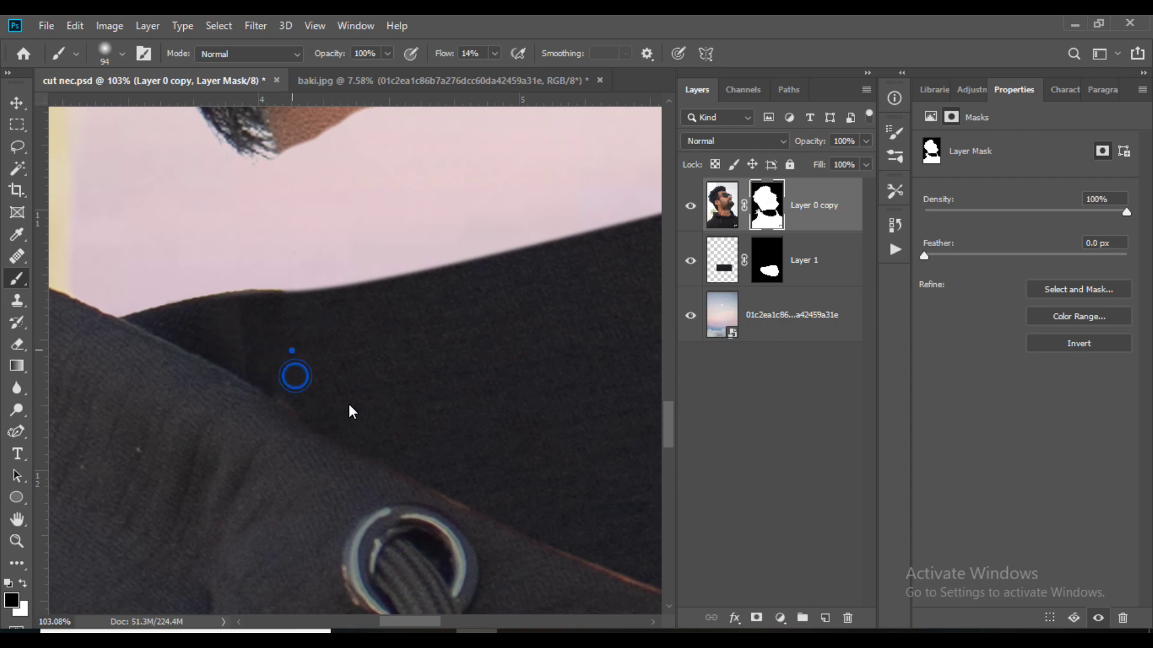
scroll(408, 450, "down", 6)
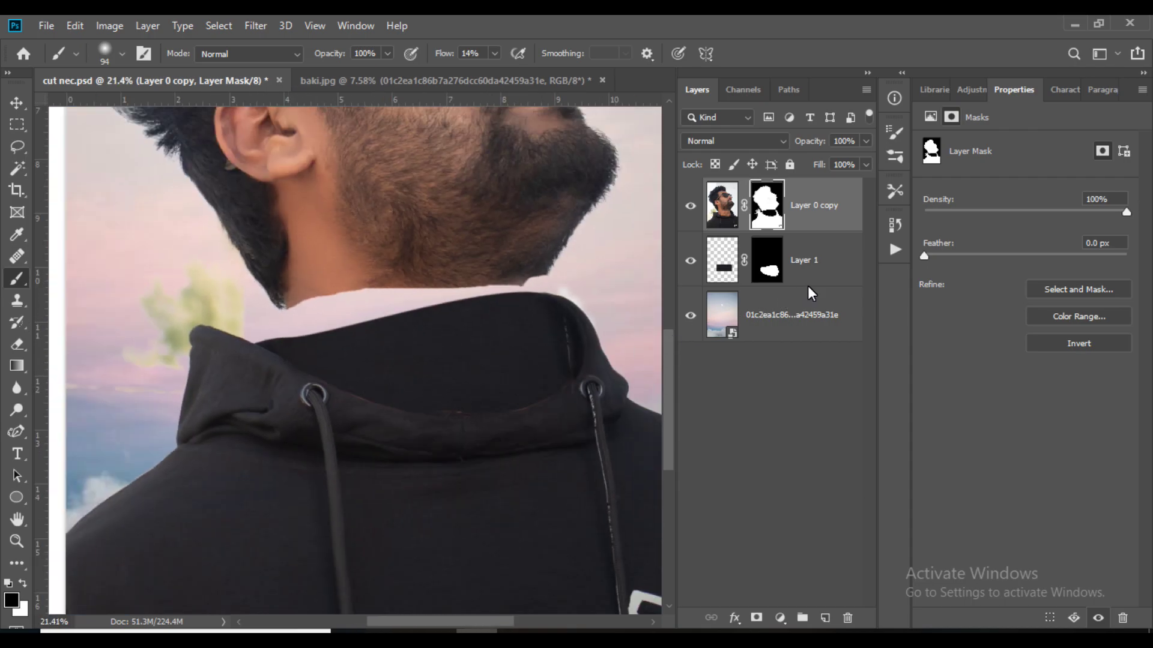
left_click(819, 618)
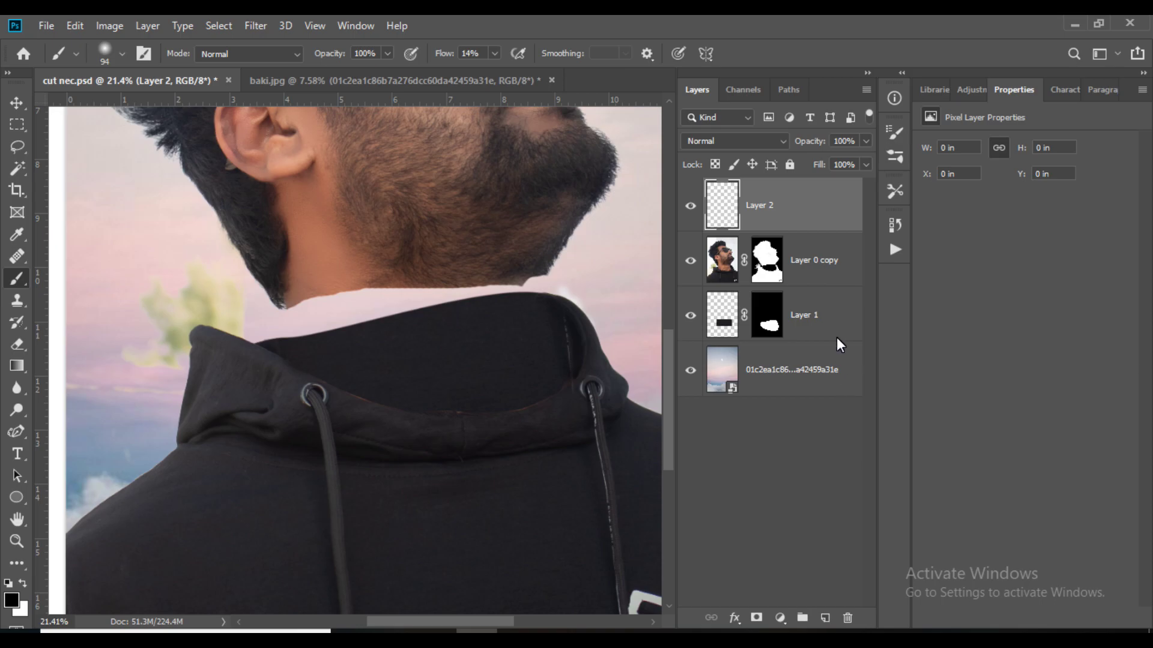
- Place Layer 2 under the portrait, clip it to the collar patch, and paint soft dark shading
left_click_drag(794, 189, 790, 269)
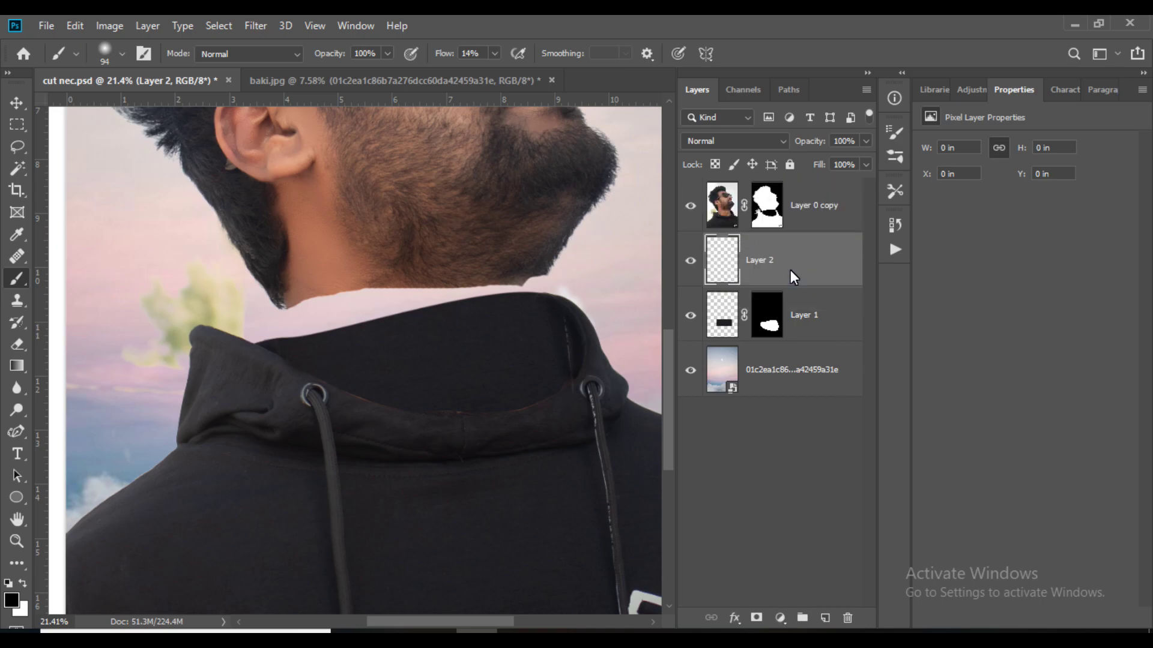
left_click(723, 287, "alt")
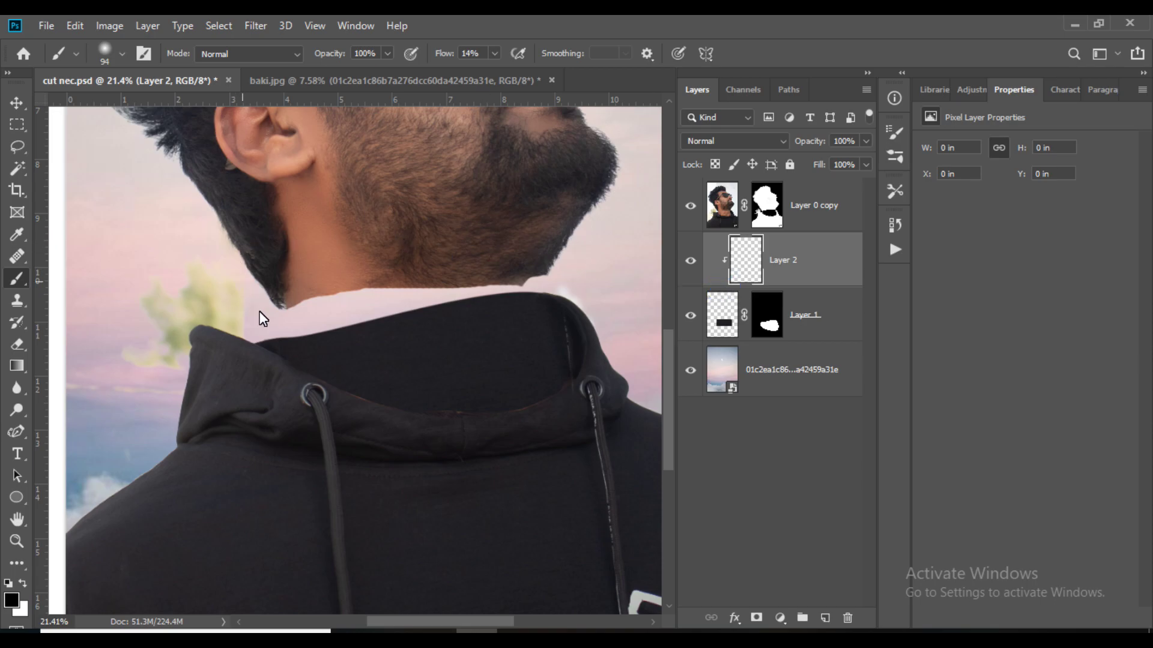
left_click_drag(240, 405, 460, 441)
left_click(586, 340)
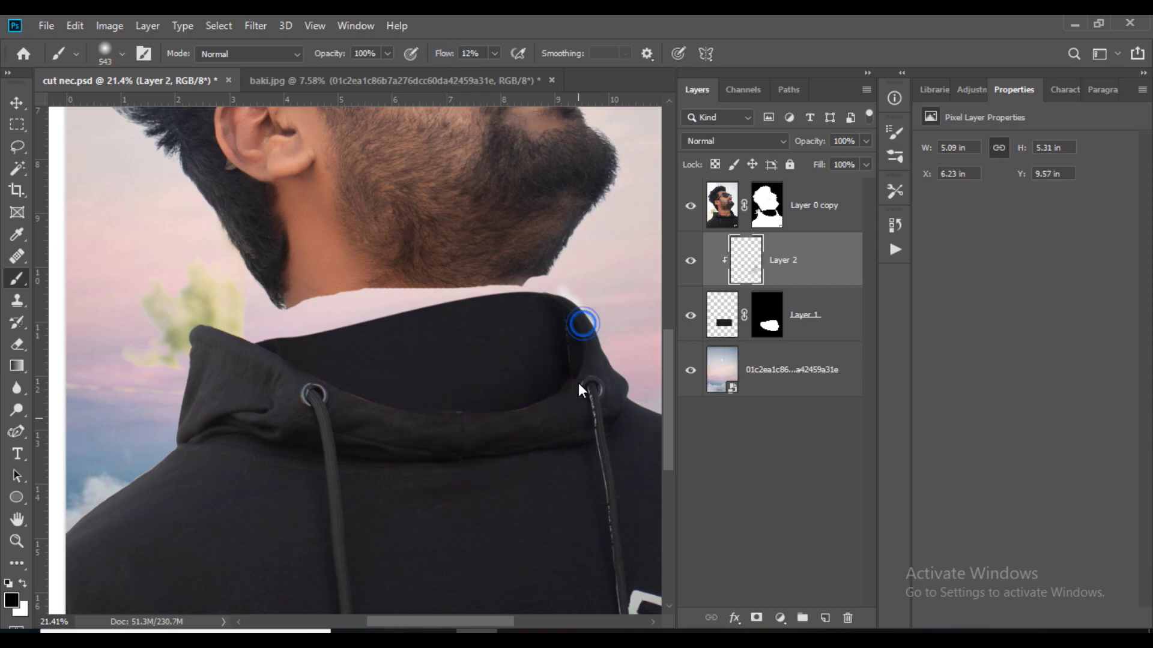
left_click(561, 407)
left_click(451, 432)
left_click(528, 348)
left_click(500, 396)
- Set the shading layer to 66% opacity and merge it with the fabric patch
scroll(391, 491, "down", 2)
left_click(844, 140)
type("66")
key("Return")
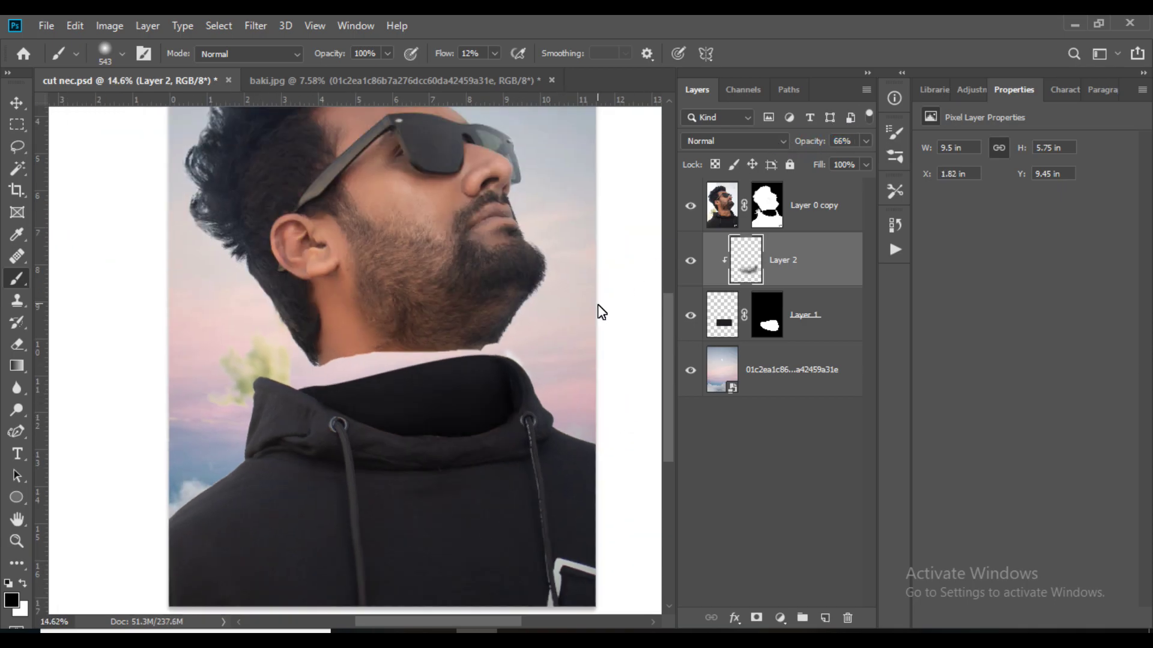
scroll(597, 311, "down", 1)
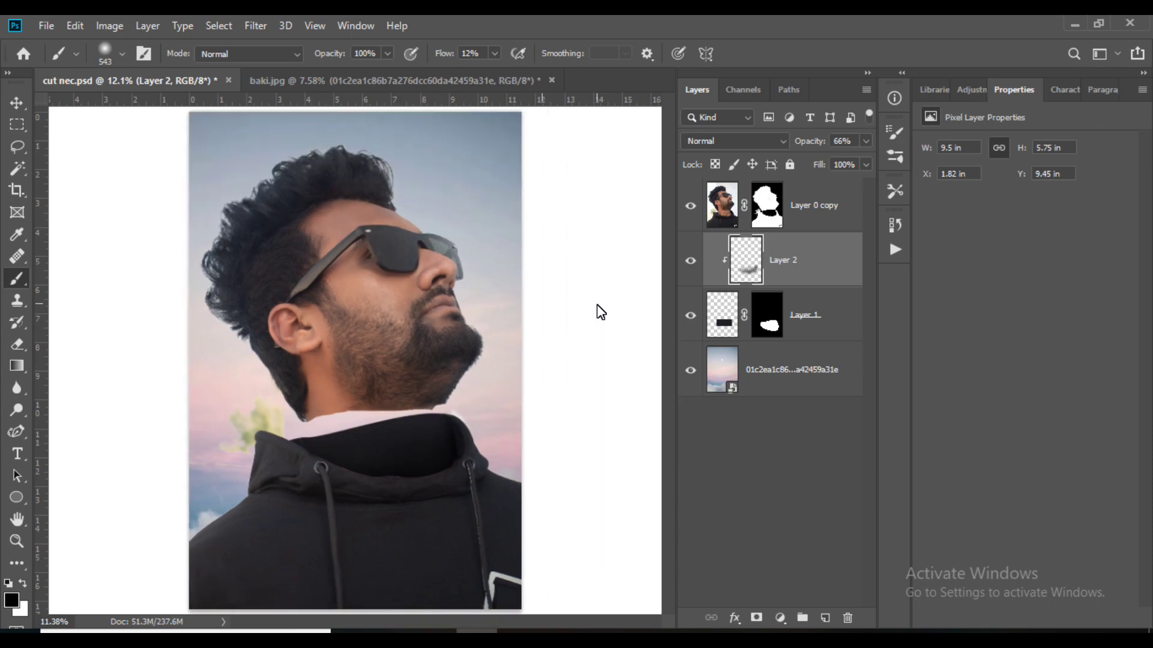
left_click(826, 328, "ctrl")
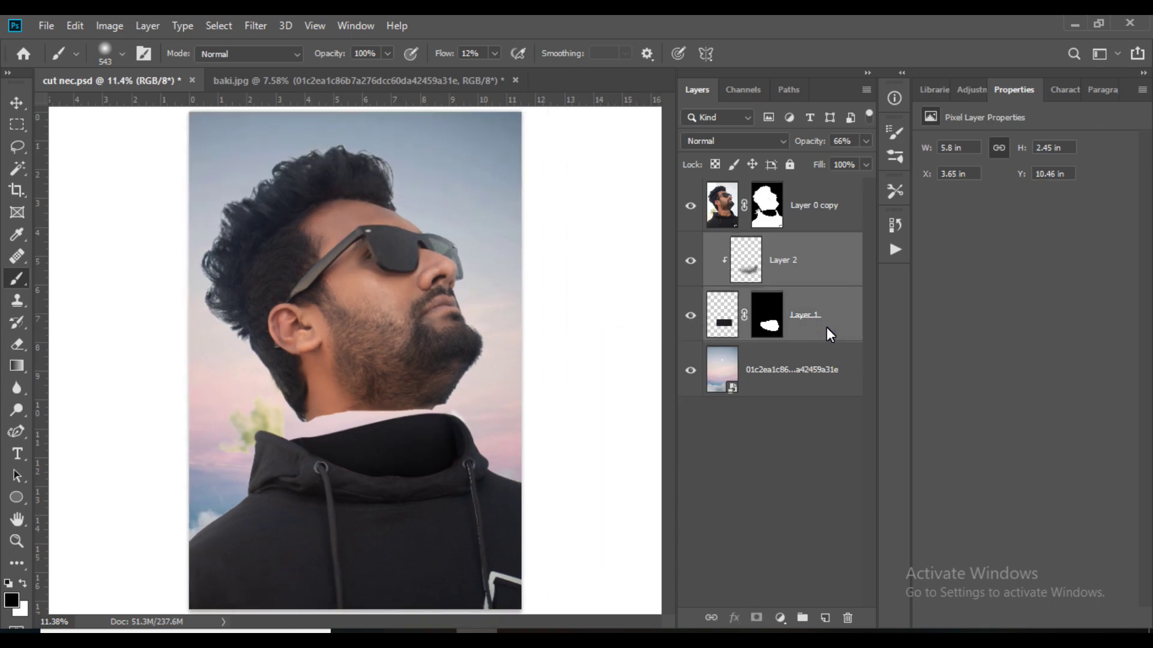
key("ctrl+e")
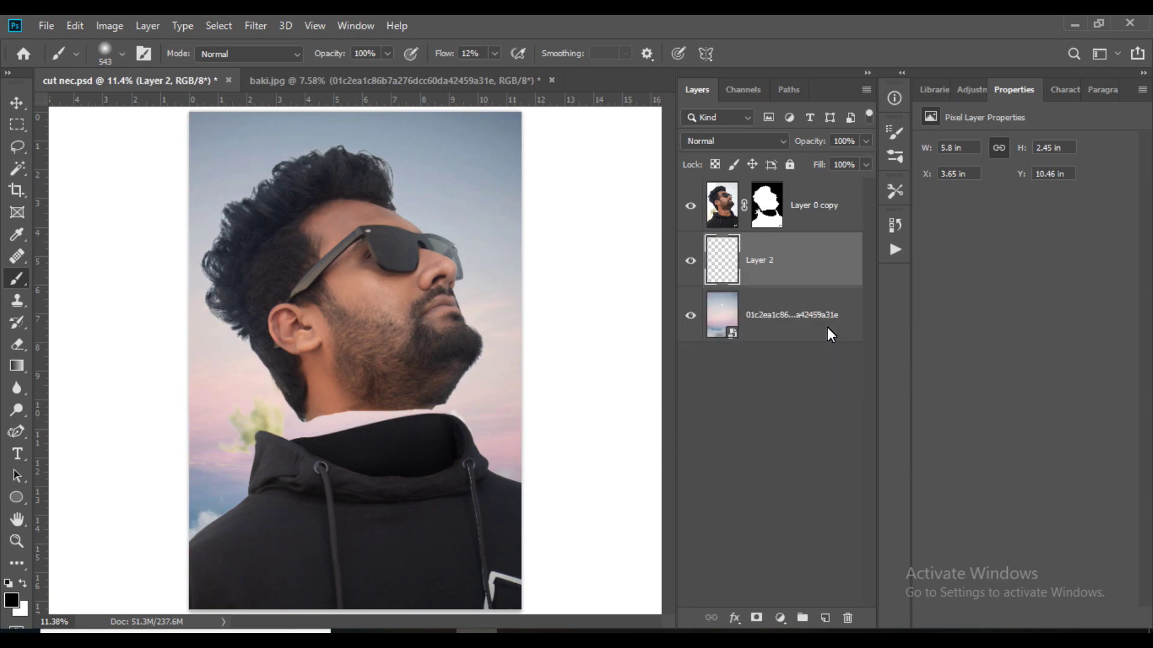
- Target the portrait mask and start tracing a jaw outline with the Curvature Pen
left_click(762, 215)
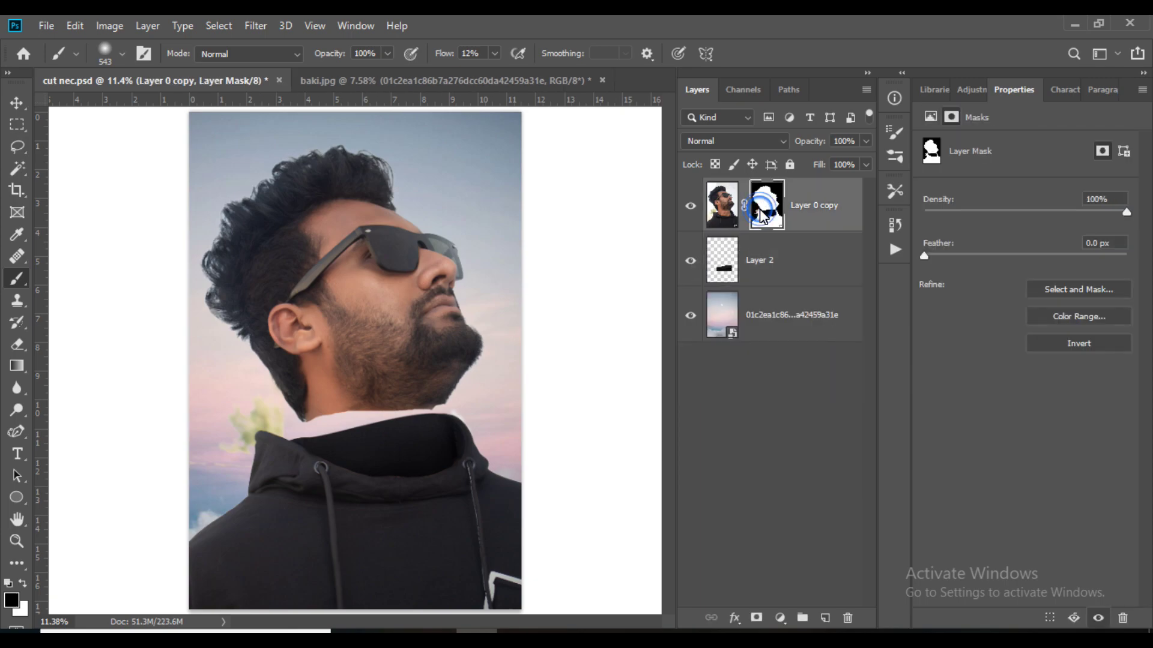
left_click(13, 431)
left_click(70, 467)
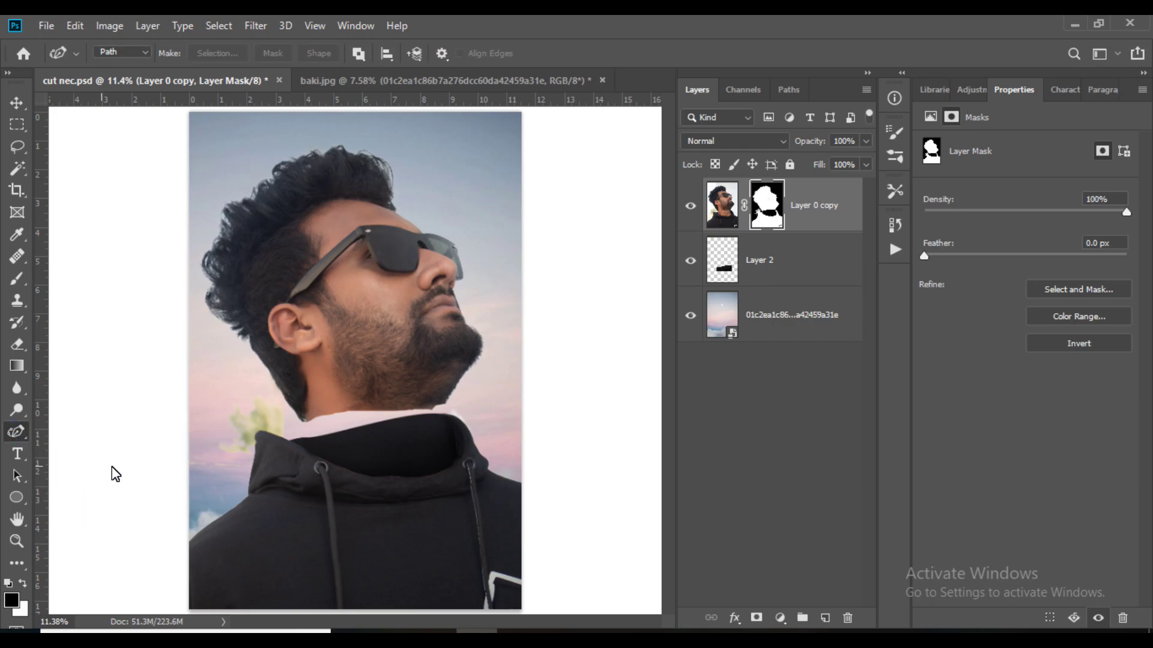
scroll(306, 413, "up", 3)
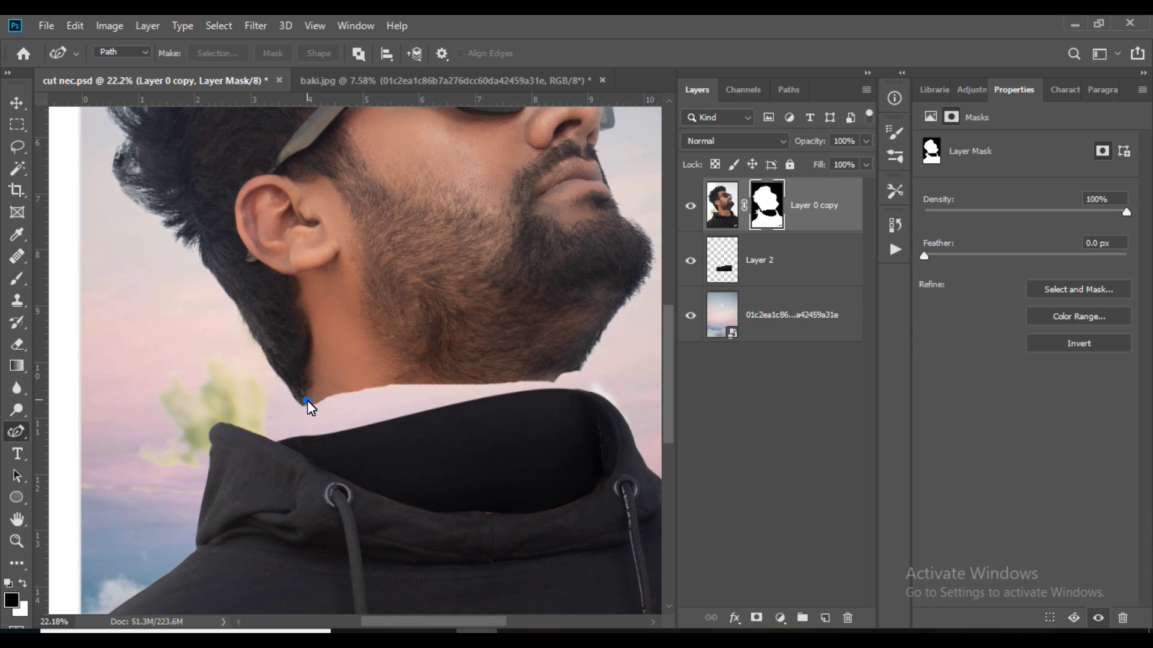
left_click(327, 309)
left_click(345, 280)
left_click(407, 335)
left_click(499, 318)
left_click(538, 294)
- Continue the outline around the chin and collar, then undo its last points
left_click(603, 276)
left_click(604, 325)
left_click(615, 392)
left_click(289, 431)
left_click(306, 400)
left_click(321, 345)
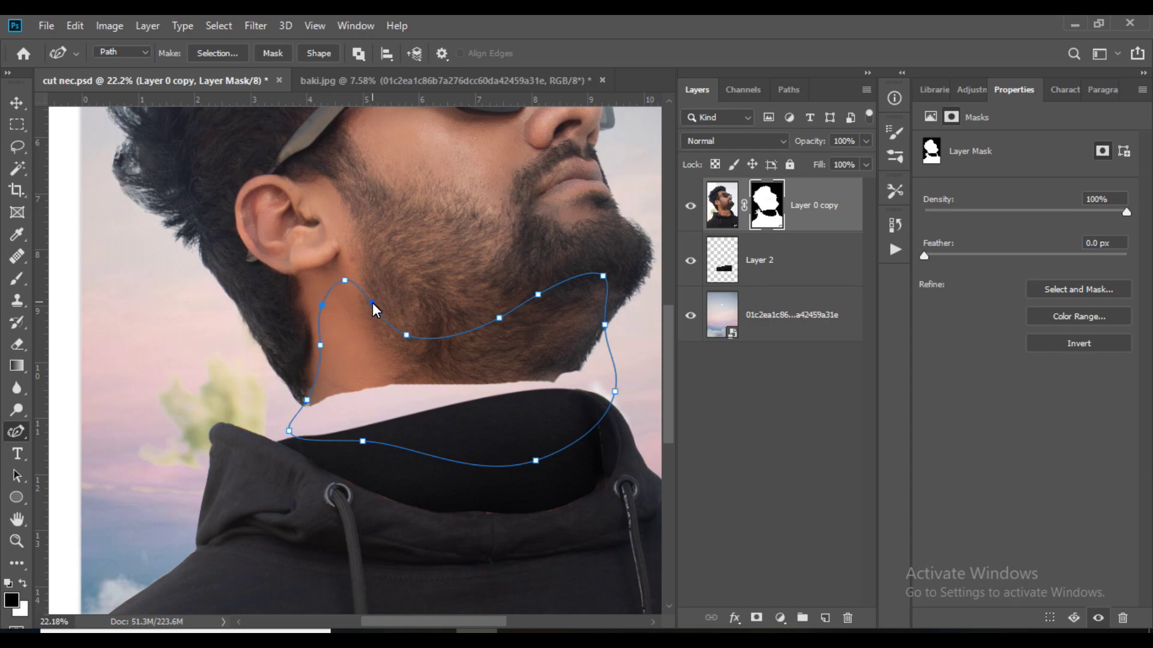
key("ctrl+z")
key("ctrl+z")
key("ctrl+z")
key("ctrl+z")
key("ctrl+z")
key("ctrl+z")
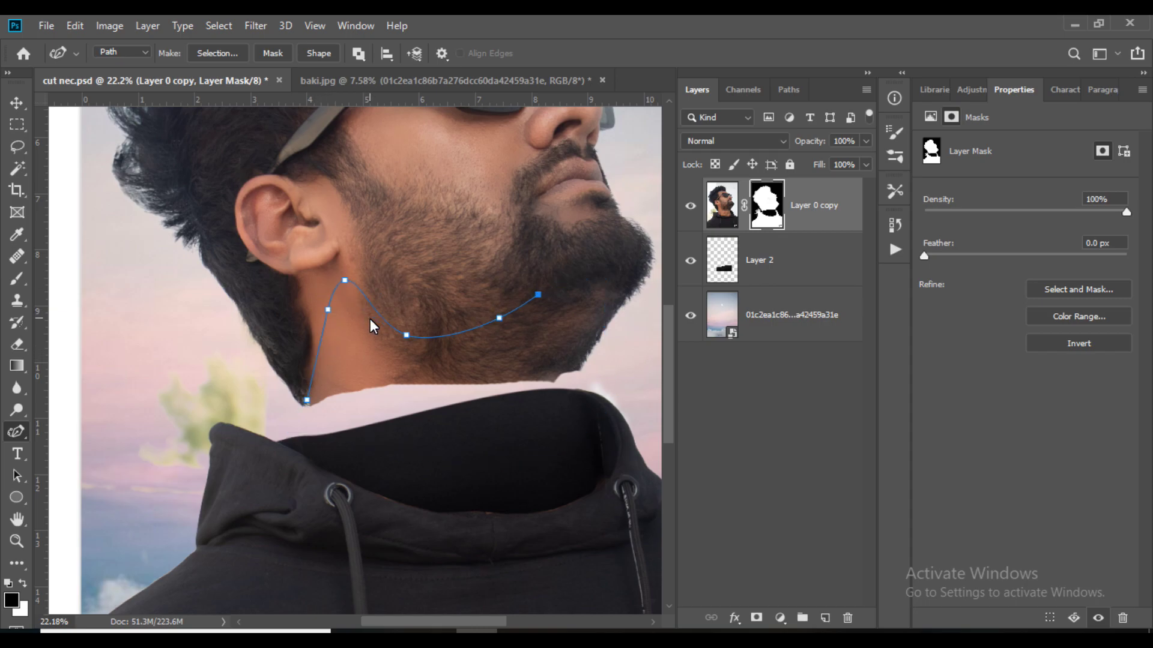
key("ctrl+z")
key("ctrl+z")
key("ctrl+z")
key("ctrl+z")
key("ctrl+z")
key("ctrl+z")
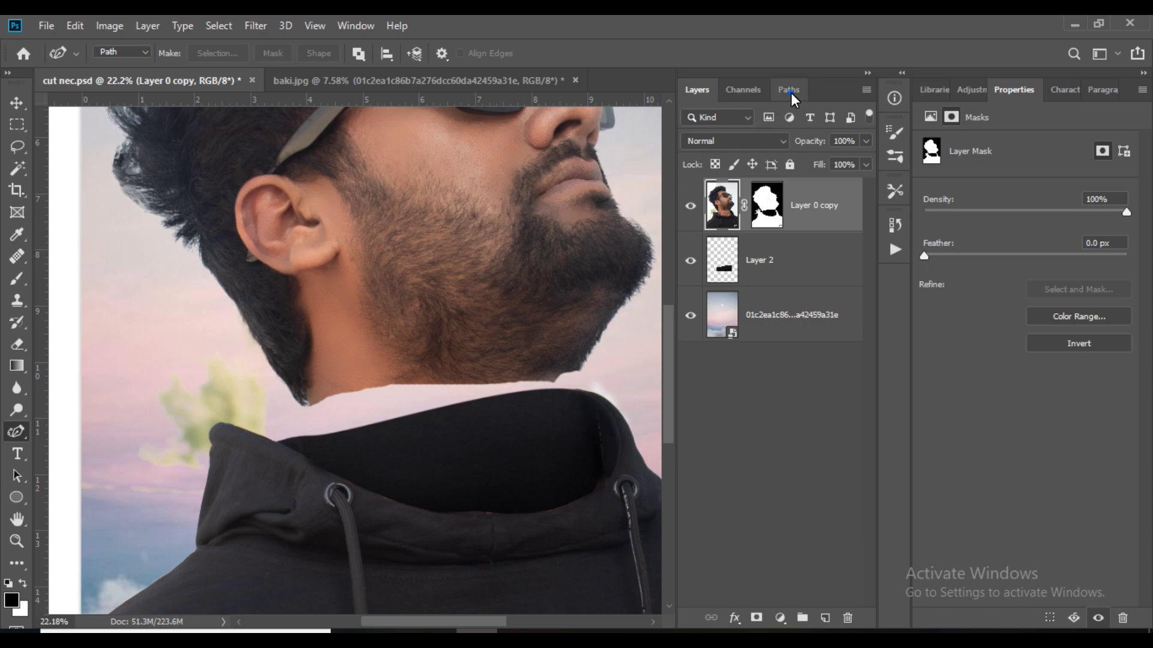
- Load the saved Path 1 jaw outline and reveal its anchor points
left_click(791, 91)
left_click(761, 121)
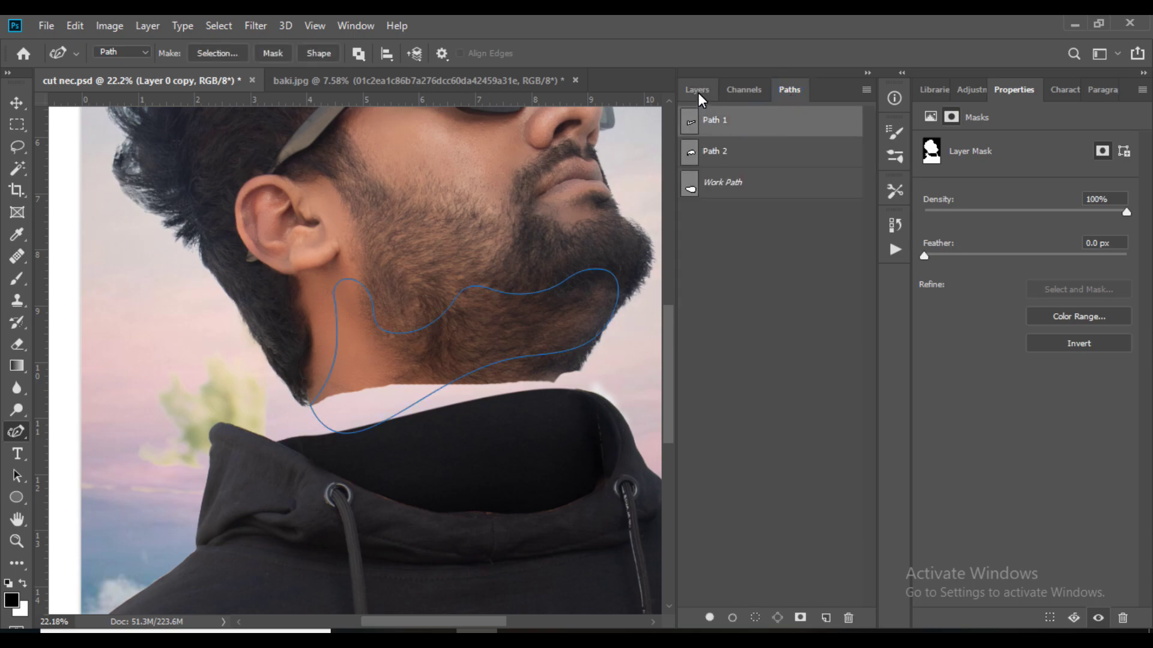
left_click(698, 91)
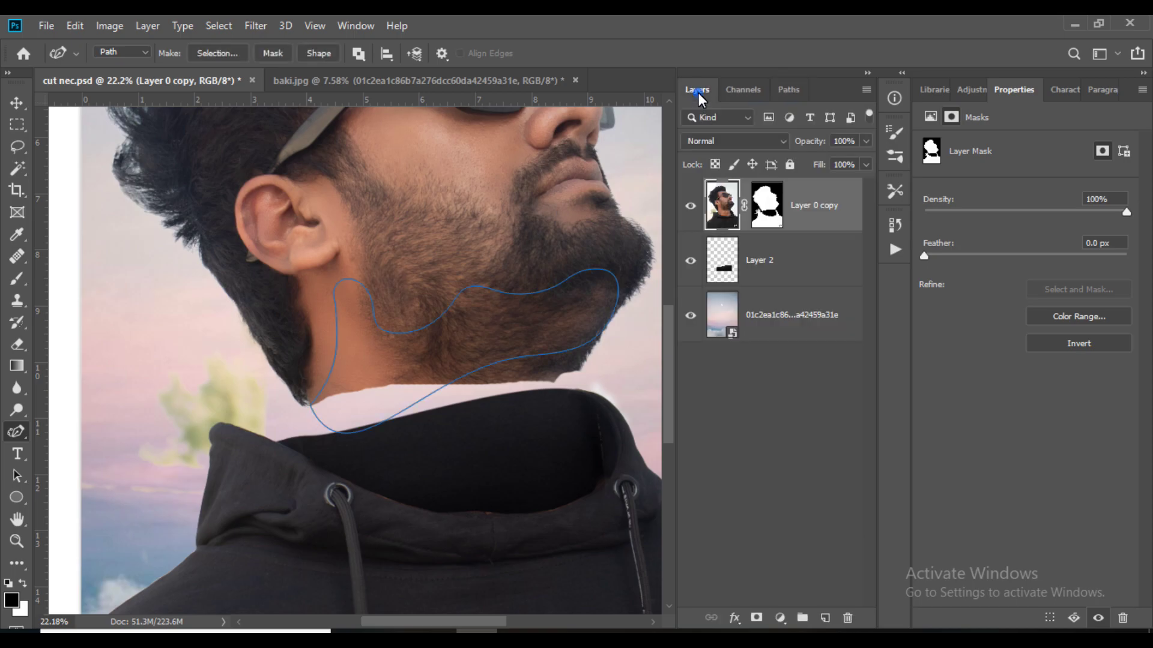
left_click(467, 376)
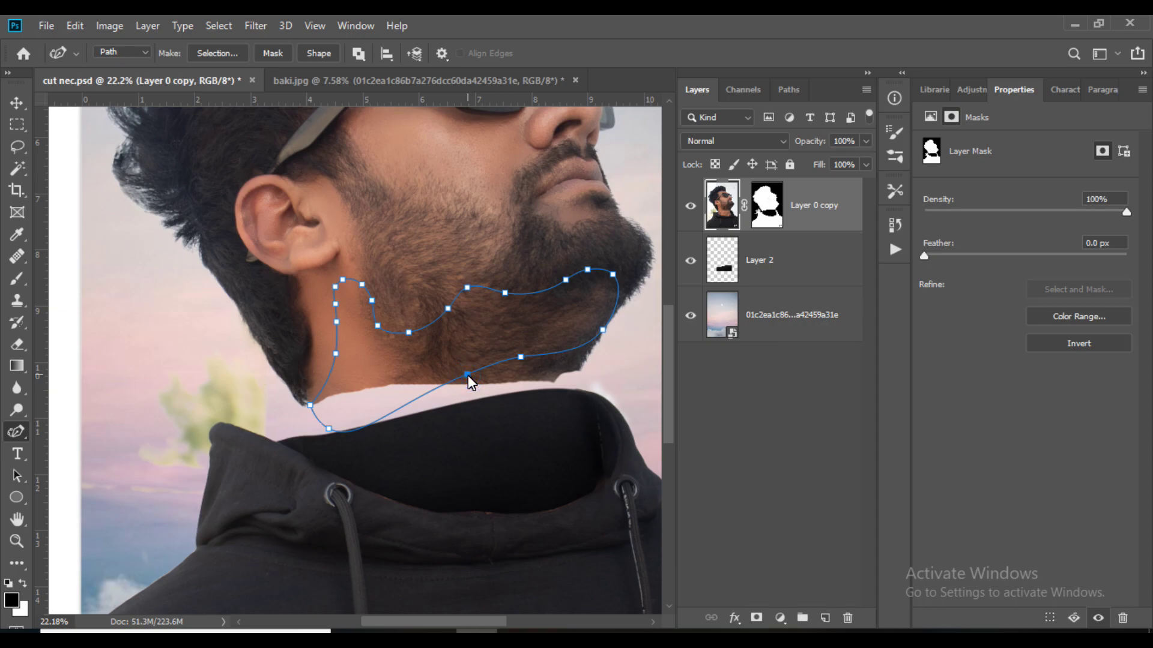
right_click(484, 347)
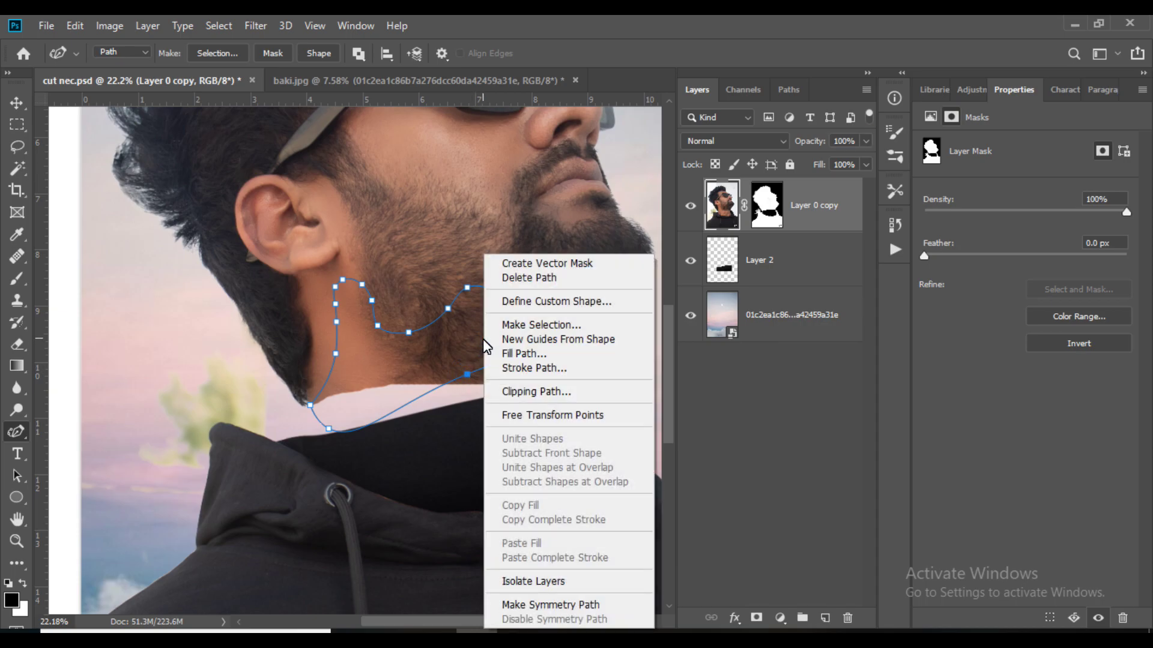
- Make a 2 px feathered selection from the jaw path and target the portrait's layer mask
left_click(513, 325)
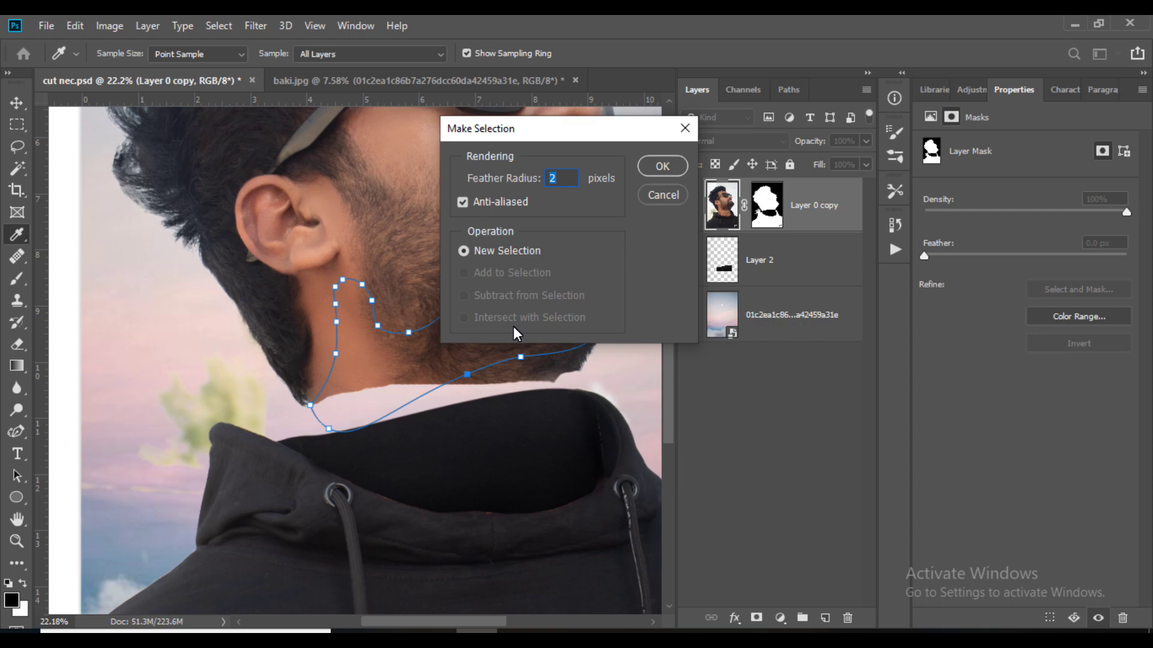
left_click(660, 166)
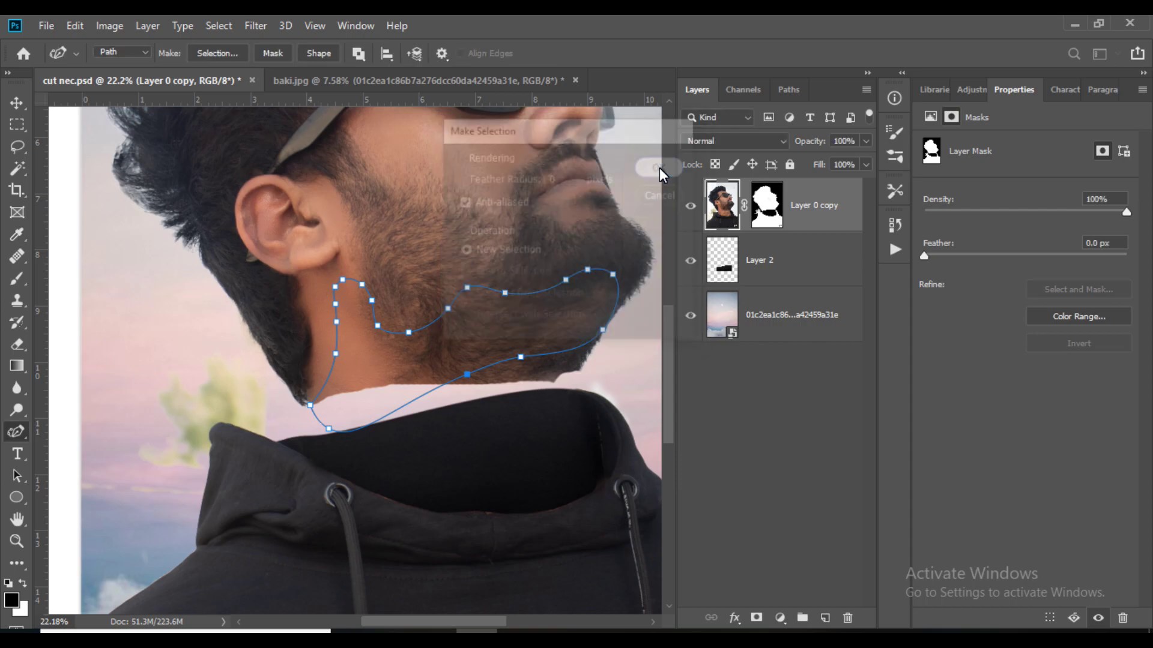
left_click(763, 207)
- Paint black with a smaller brush to hide the beard inside the jaw selection
left_click(19, 276)
key("bracketleft")
key("bracketleft")
key("bracketleft")
left_click_drag(444, 55, 462, 56)
mouse_move(456, 330)
left_mouse_down()
mouse_move(377, 322)
mouse_move(492, 373)
mouse_move(415, 348)
mouse_move(336, 414)
left_mouse_up()
left_click_drag(444, 57, 471, 56)
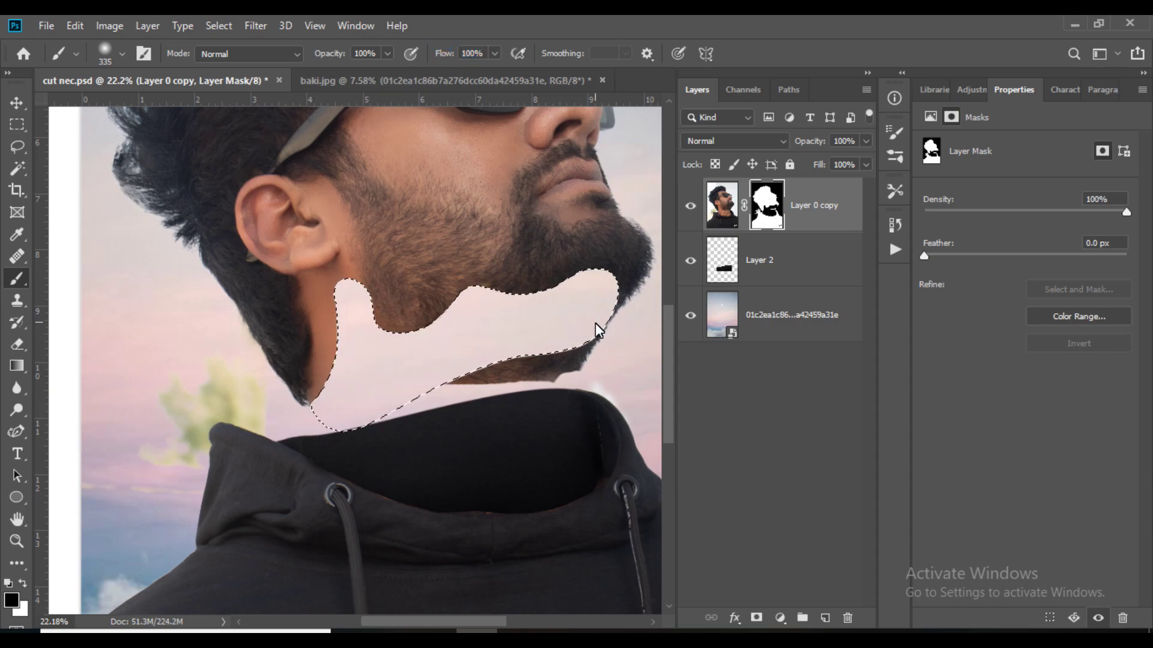
- Deselect and paint out the leftover dark beard strip below the cut
key("ctrl+d")
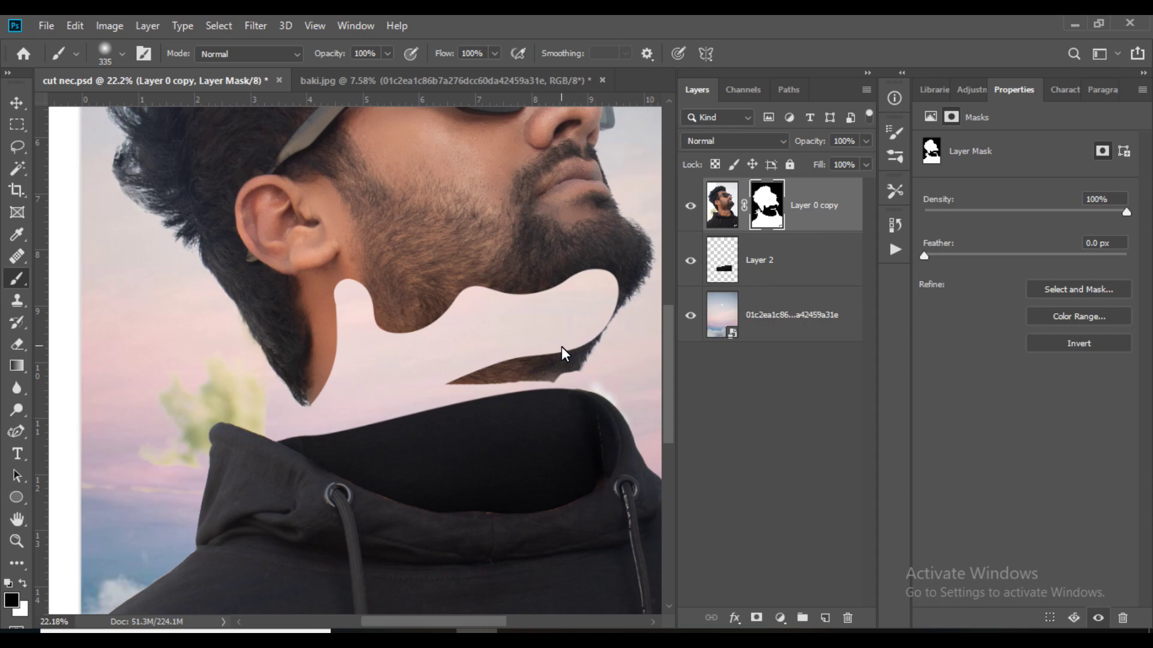
scroll(561, 348, "up", 2)
mouse_move(402, 391)
left_mouse_down()
mouse_move(520, 380)
mouse_move(571, 392)
mouse_move(630, 327)
mouse_move(477, 382)
left_mouse_up()
scroll(315, 418, "down", 2)
scroll(315, 418, "down", 1)
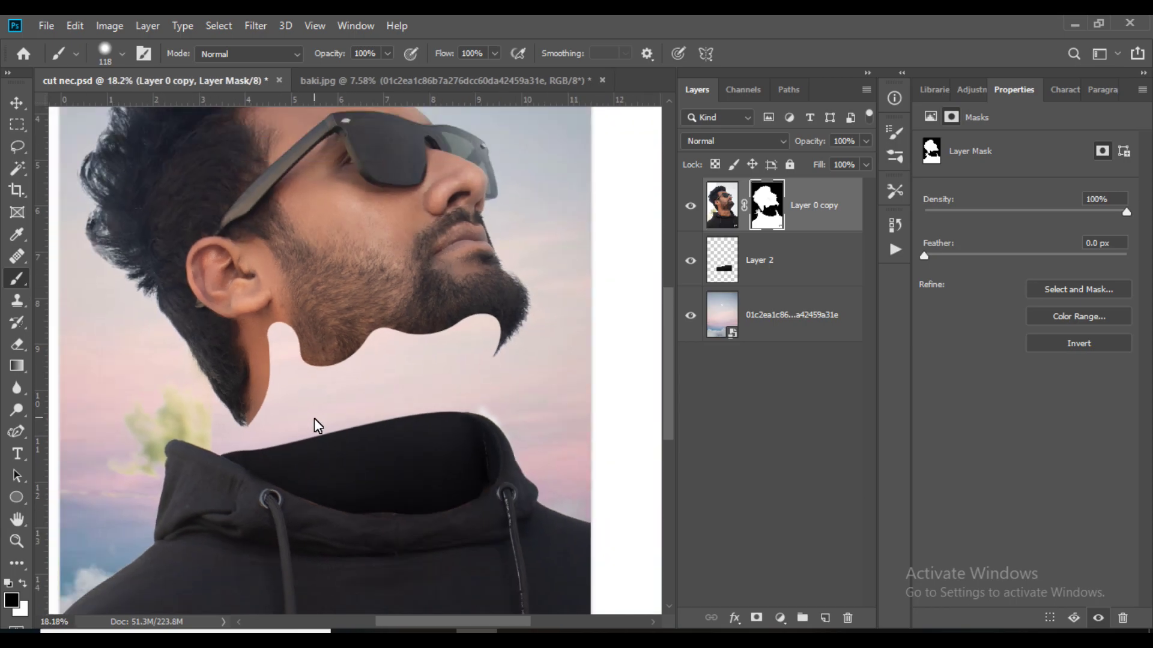
left_click(15, 431)
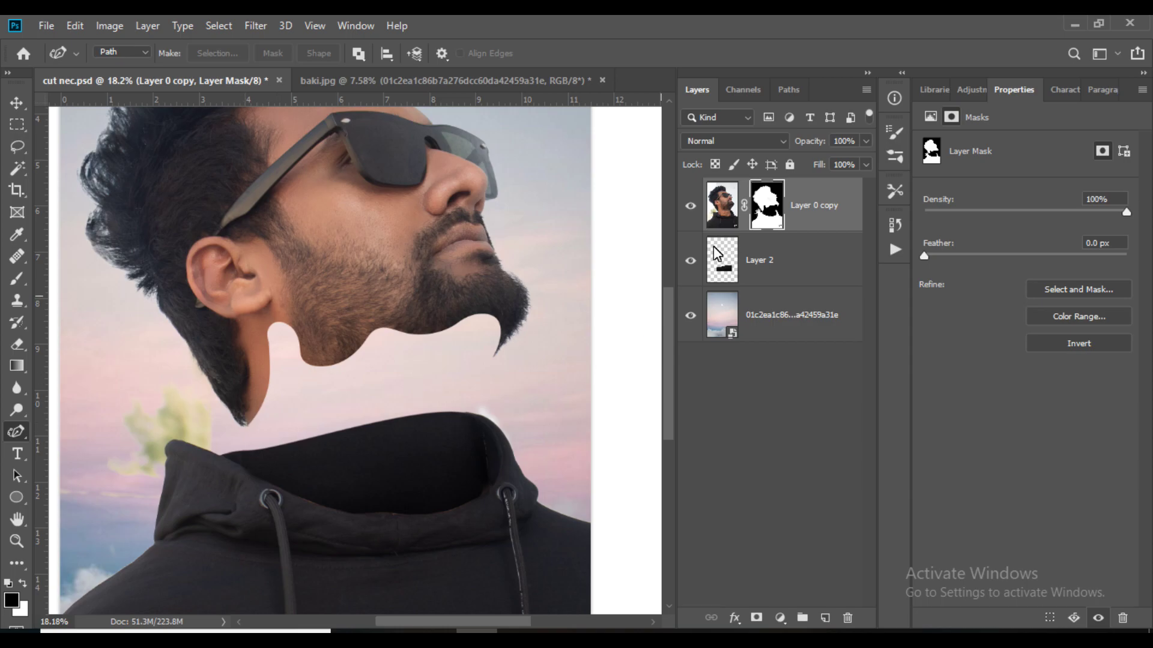
- Load the dripping Path 2 outline from the Paths panel
left_click(786, 92)
left_click(741, 155)
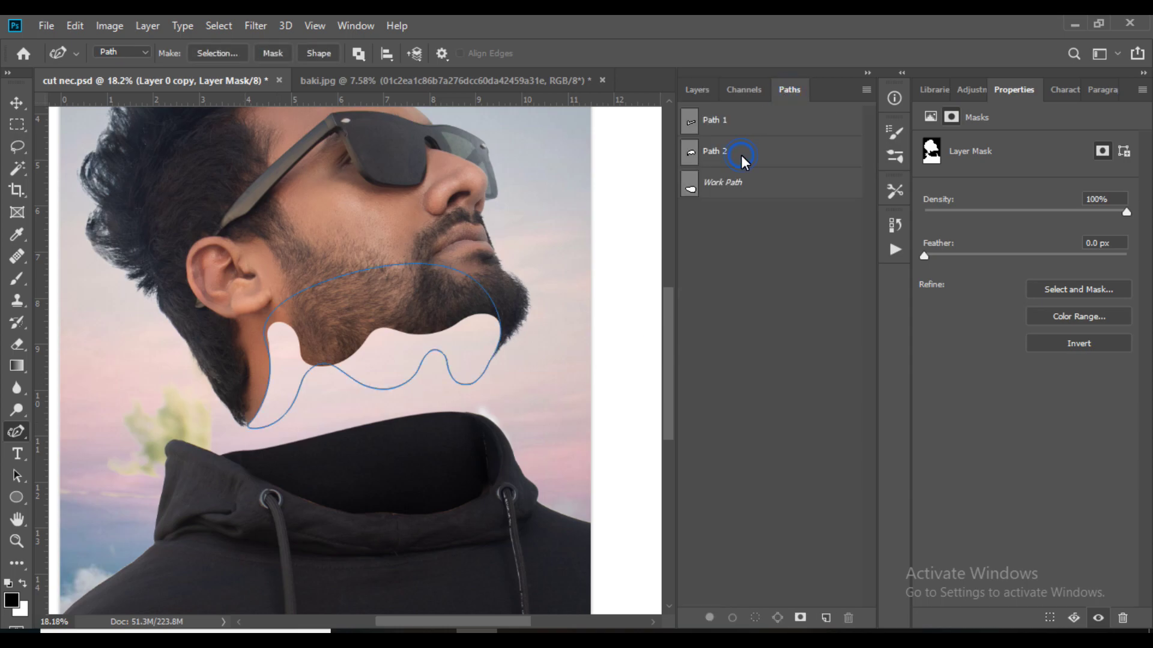
left_click(698, 90)
- Make a selection from Path 2 and add a new layer beneath the portrait layer
left_click(406, 264, "ctrl")
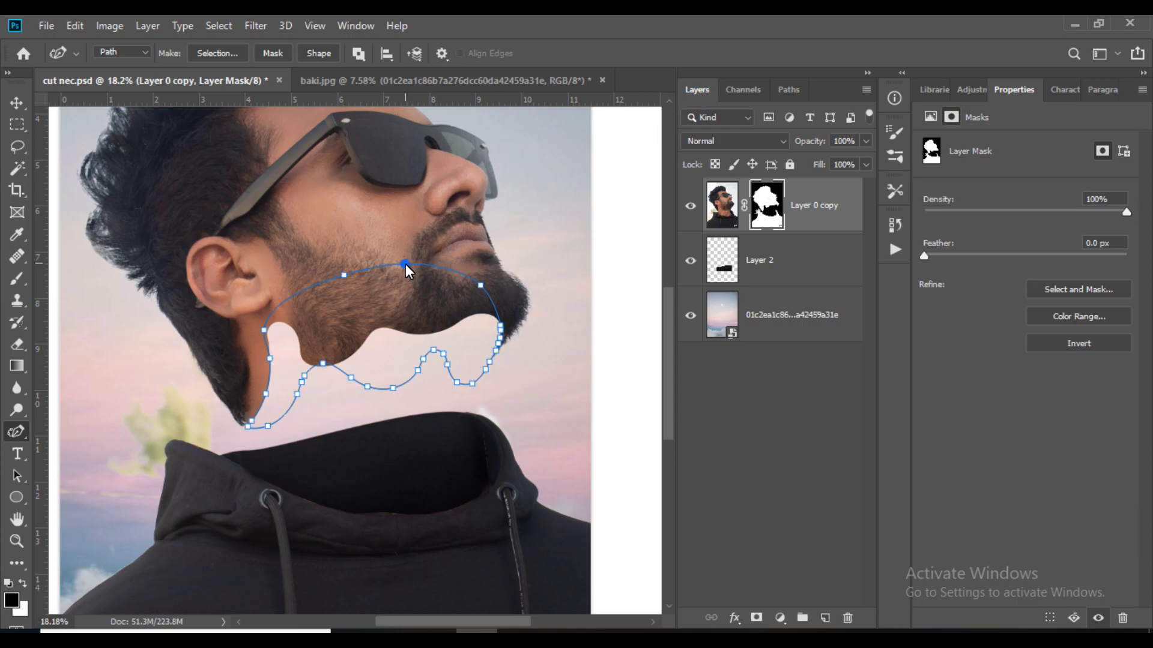
right_click(393, 341)
left_click(414, 322)
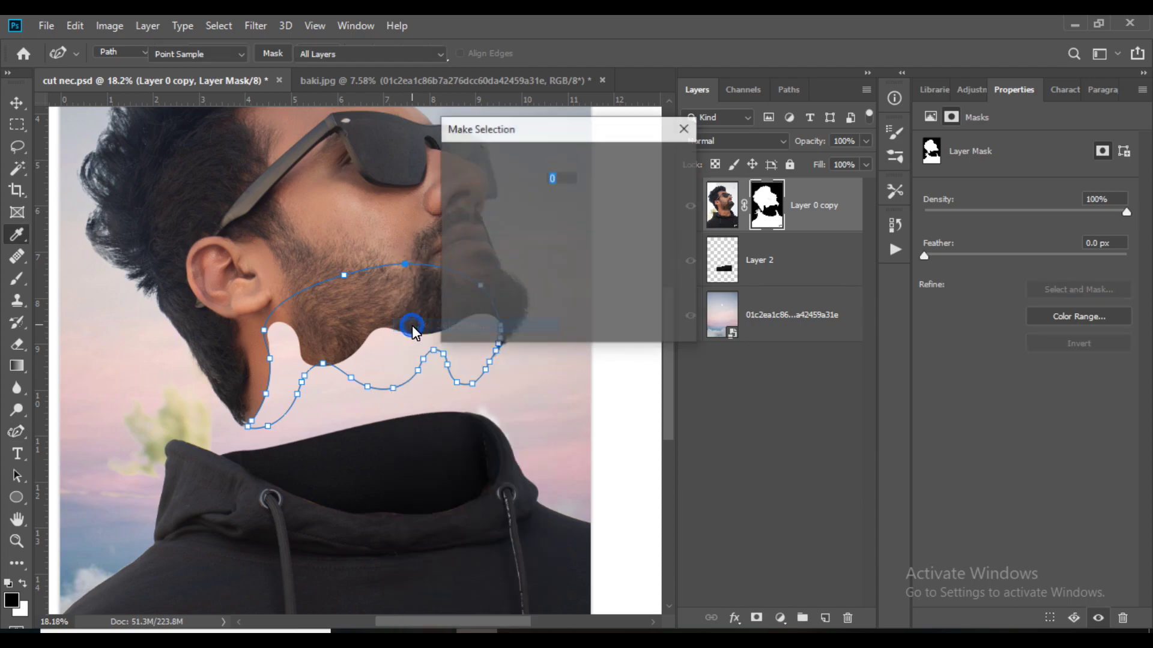
left_click(657, 166)
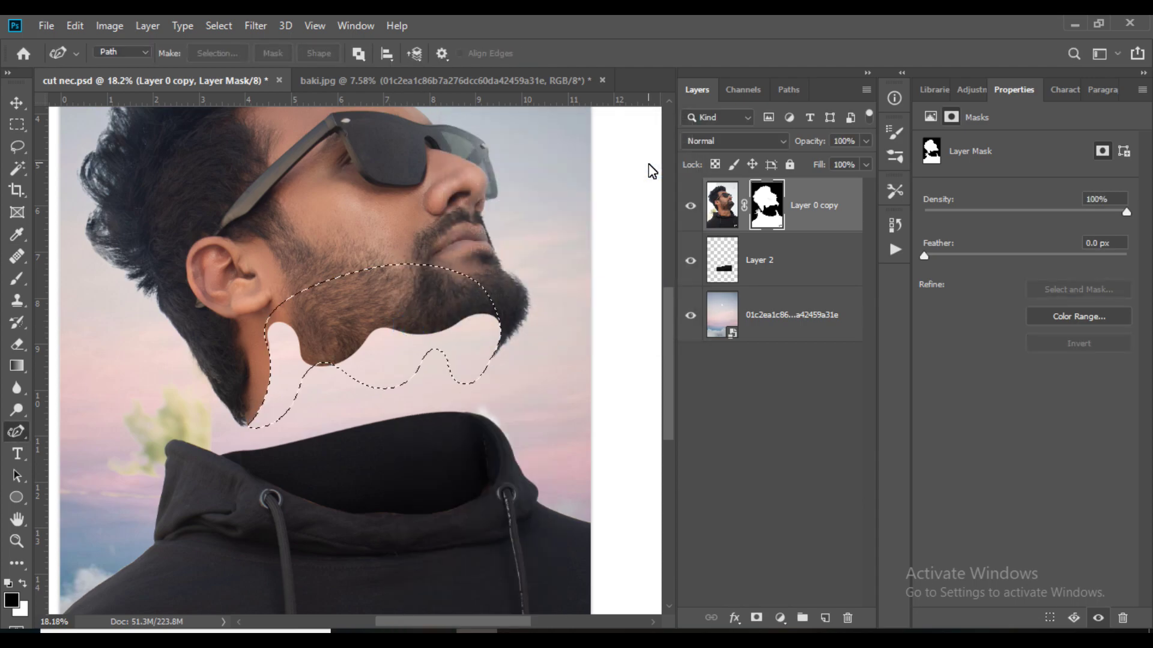
left_click(826, 619)
left_click_drag(801, 206, 809, 296)
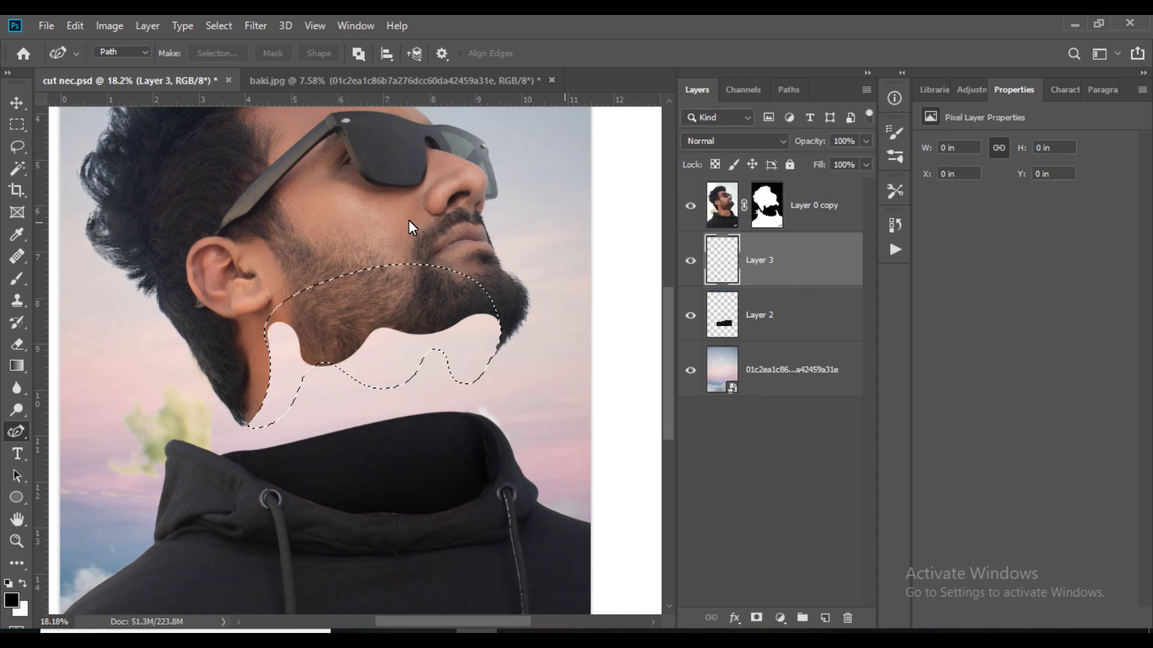
- Paint face-sampled skin tone into the drip selection, deselect, and add empty Layer 4
left_click(23, 273)
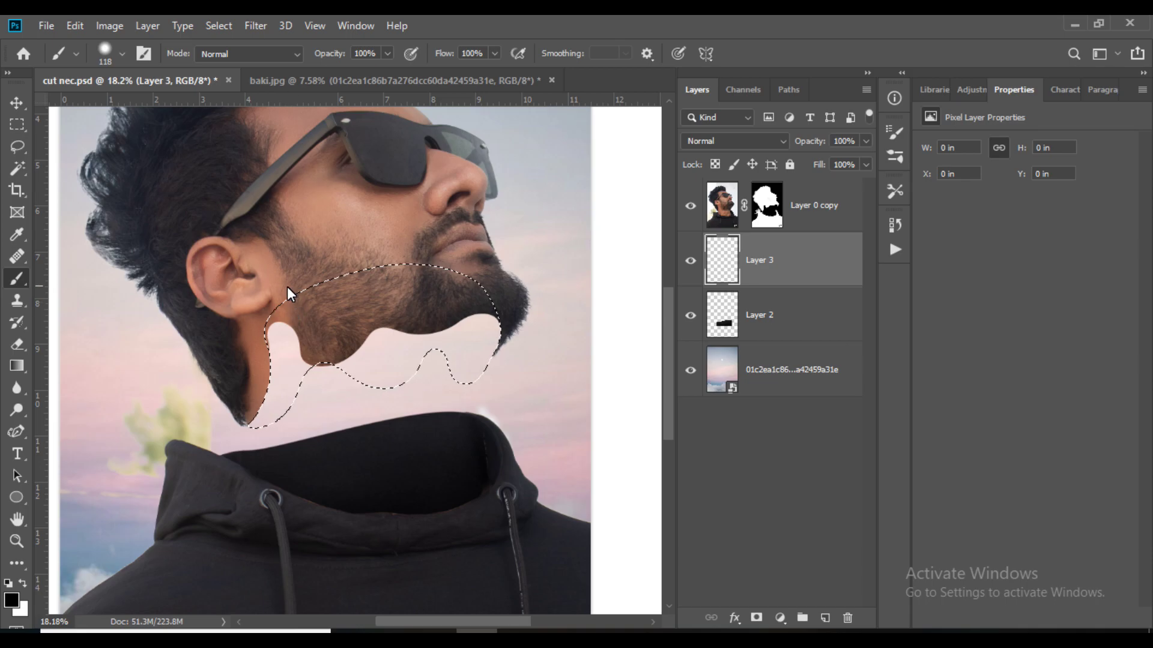
left_click(254, 340, "alt")
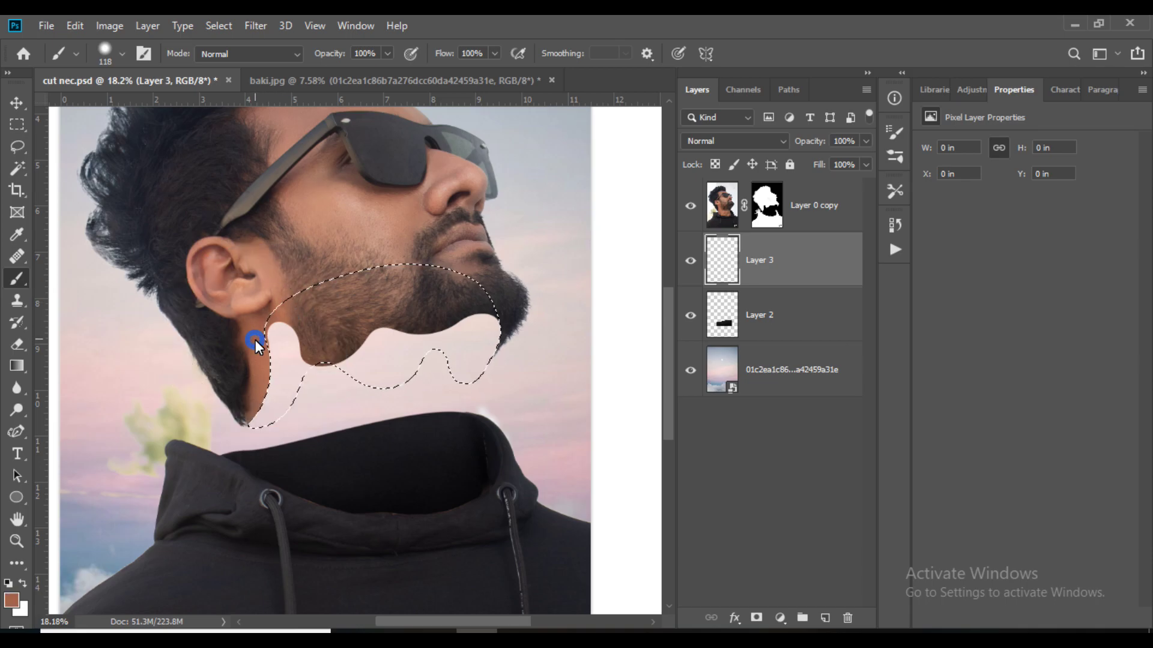
mouse_move(283, 393)
left_mouse_down()
mouse_move(366, 355)
mouse_move(474, 373)
mouse_move(364, 385)
mouse_move(291, 336)
left_mouse_up()
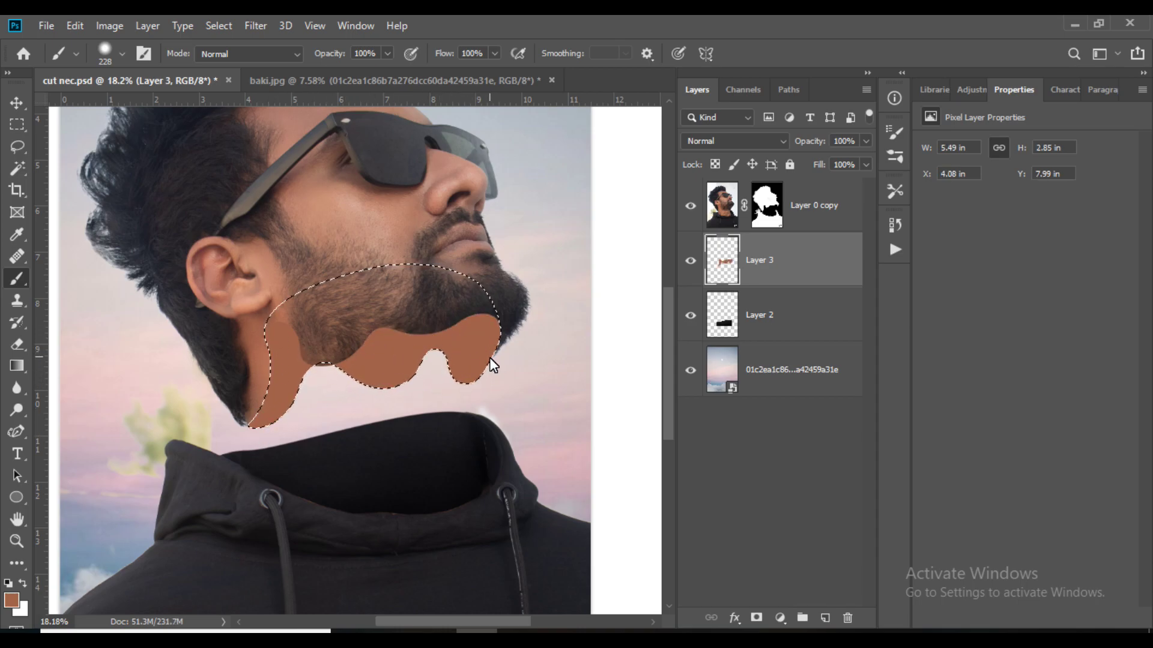
key("ctrl+d")
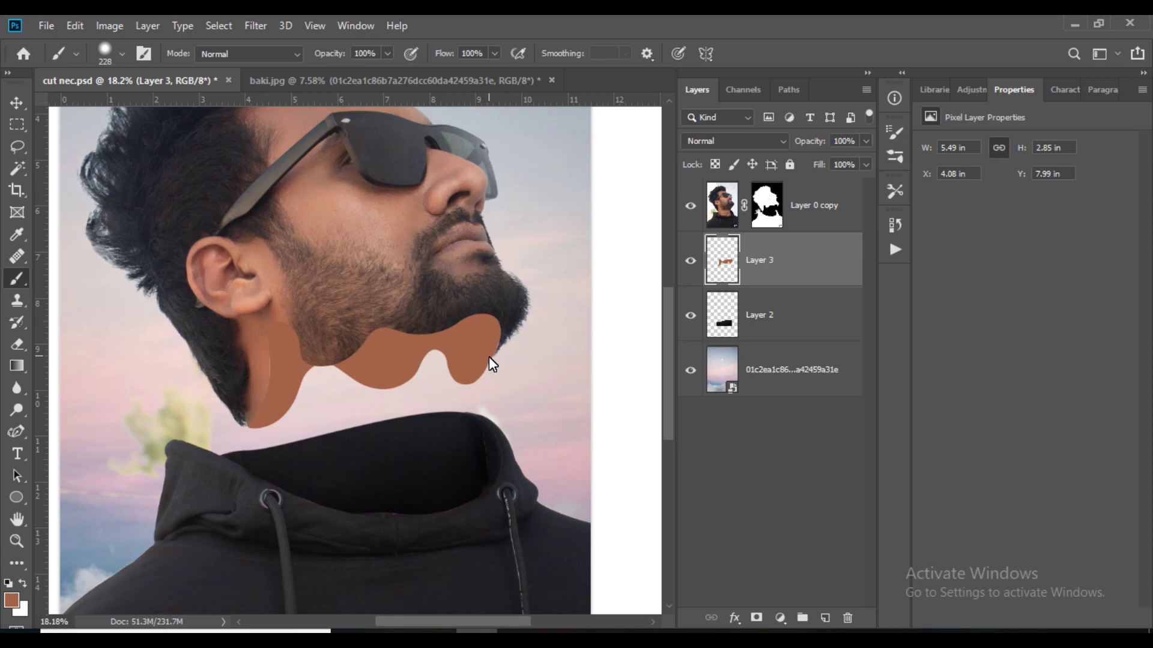
left_click(823, 619)
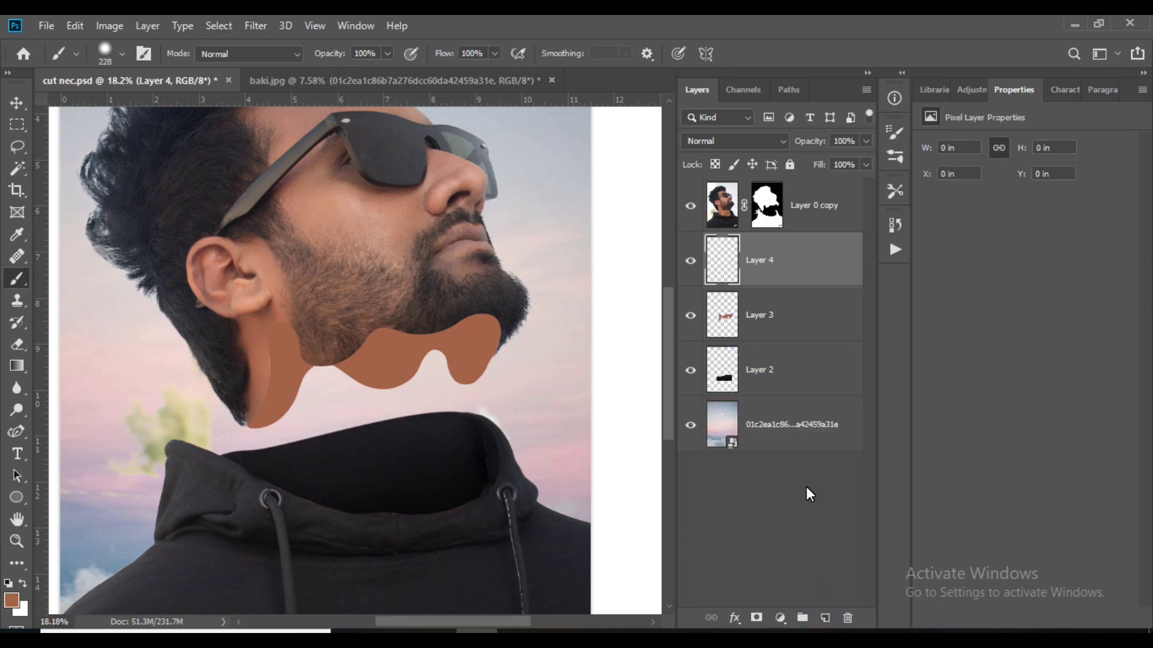
left_click(722, 288, "alt")
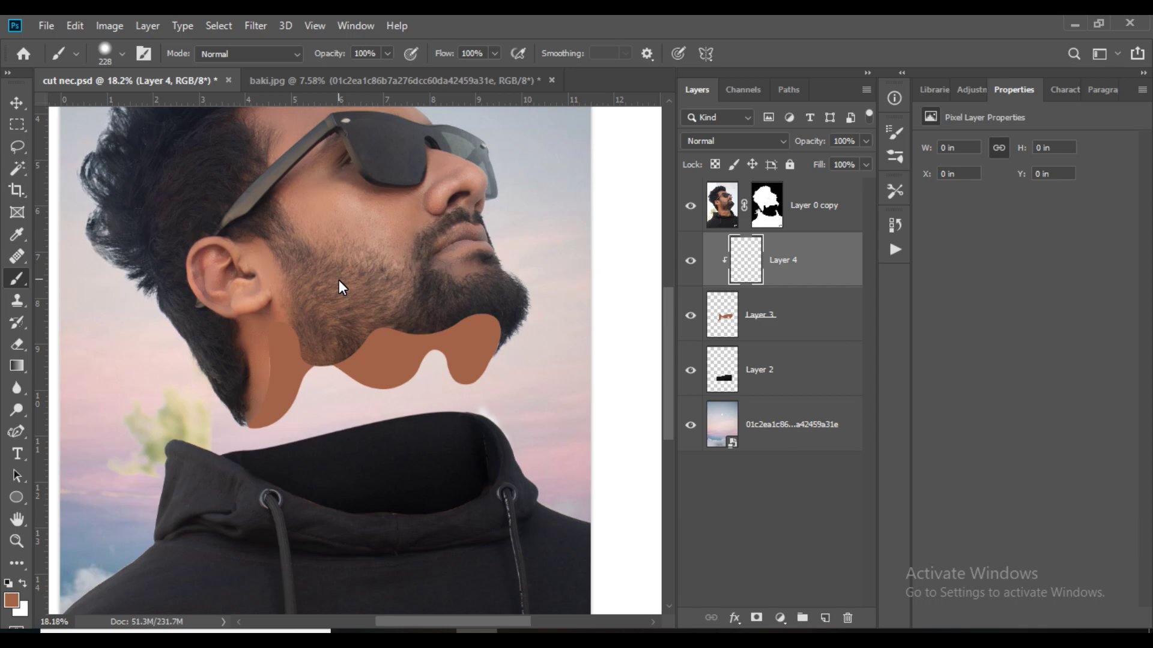
key("d")
key("shift+0")
key("shift+9")
key("x")
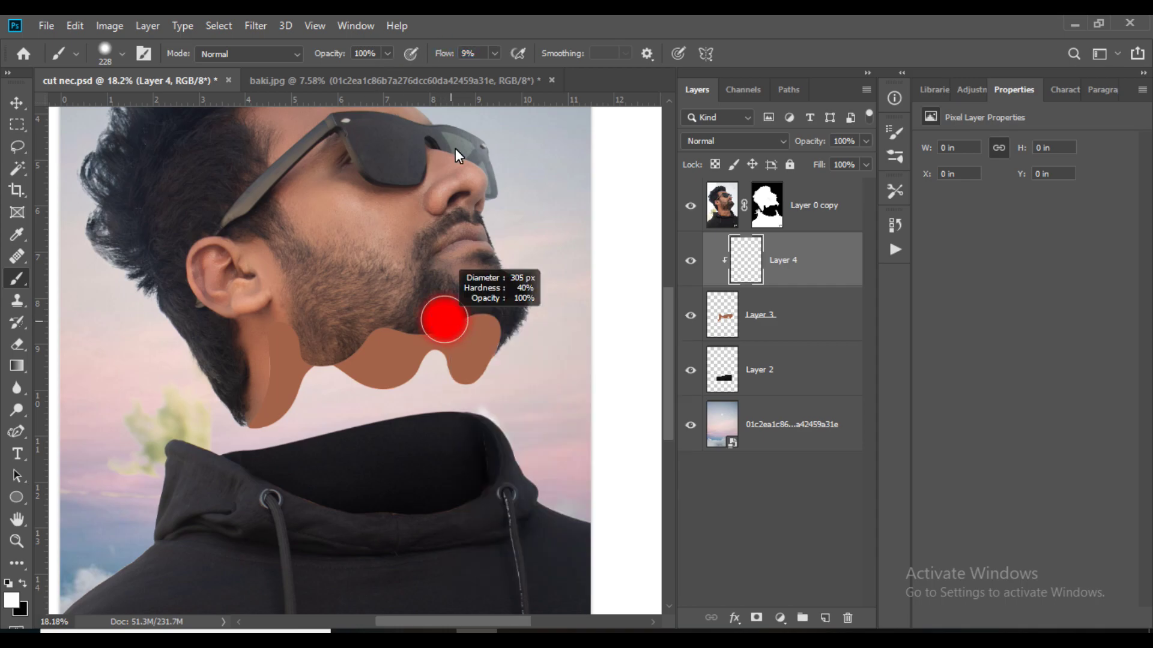
key("x")
mouse_move(487, 326)
left_mouse_down()
mouse_move(315, 336)
mouse_move(243, 397)
mouse_move(286, 348)
mouse_move(557, 283)
mouse_move(374, 326)
mouse_move(370, 337)
left_mouse_up()
scroll(350, 330, "down", 2, "alt")
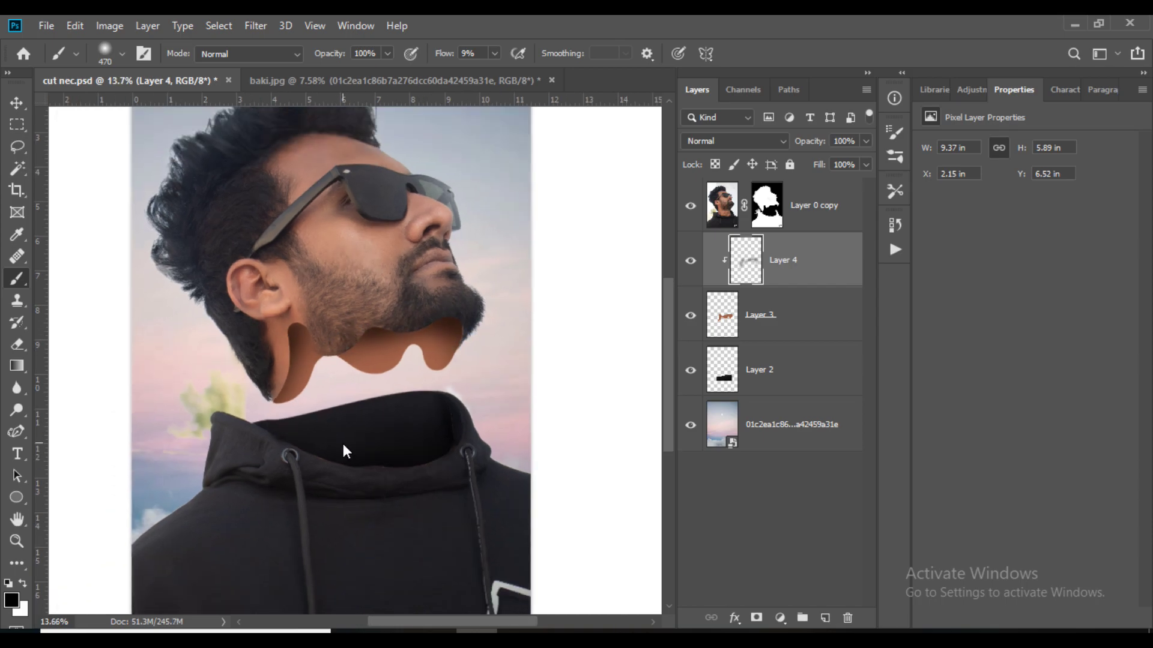
left_click(806, 320)
key("ctrl+e")
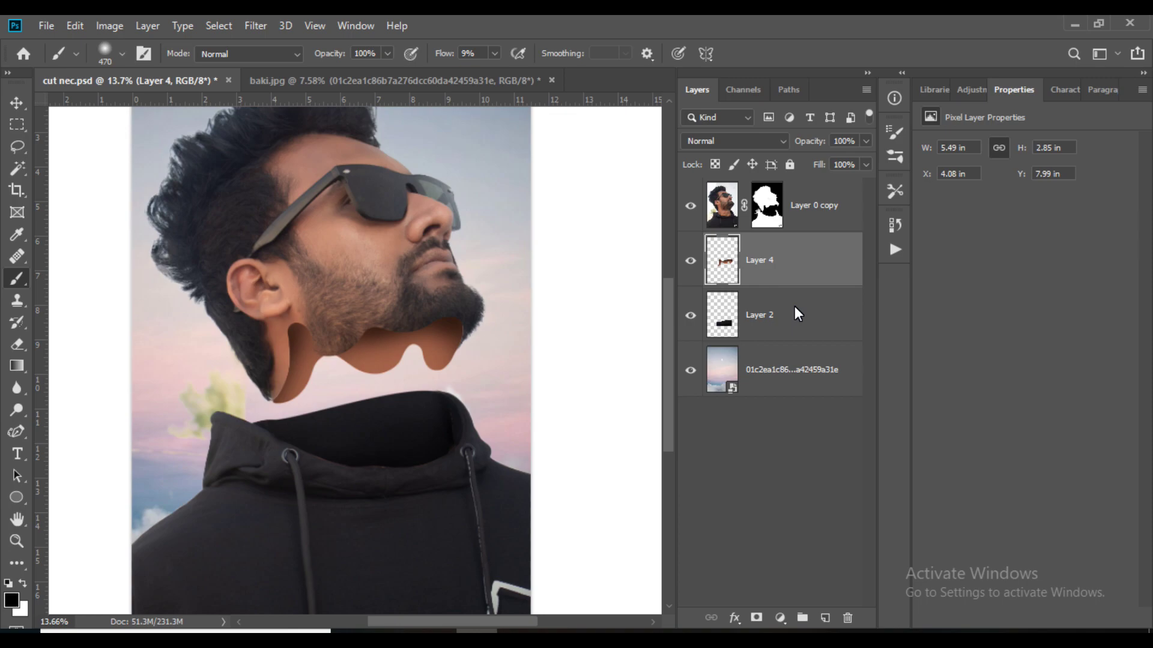
left_click(689, 262)
left_click(686, 265)
left_click(687, 265)
left_click(687, 265)
left_click(686, 265)
left_click(686, 265)
left_click(691, 260)
left_click(686, 265)
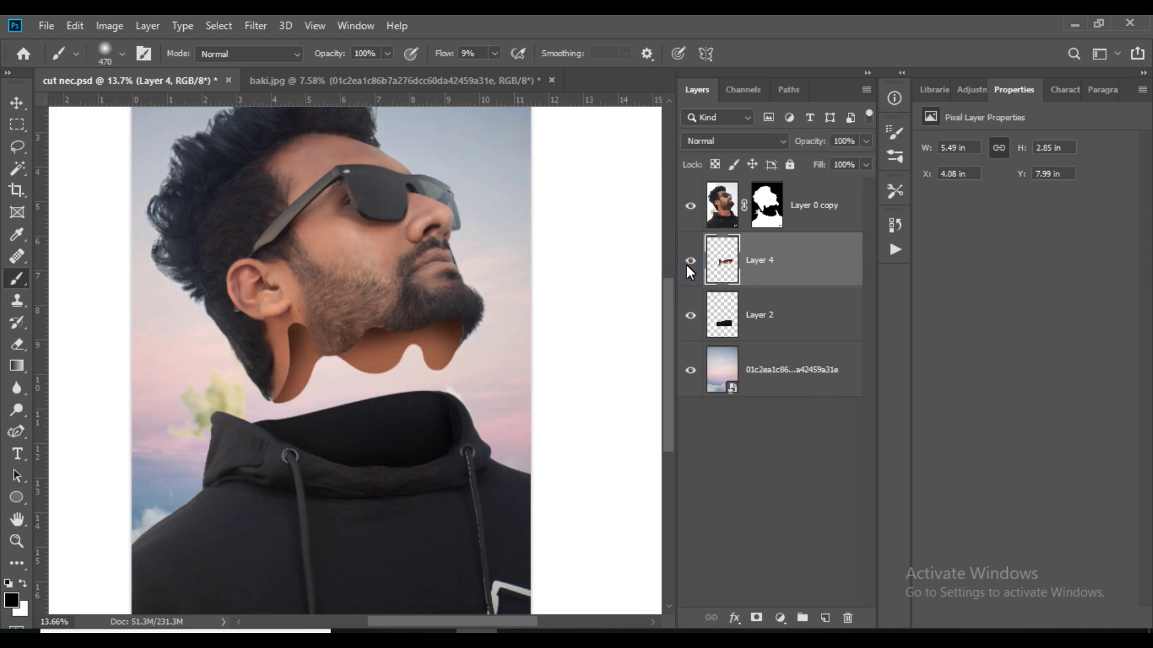
- Place the orange drip-shape PNG into baki.jpg above the Skin Softening layer
left_click(423, 90)
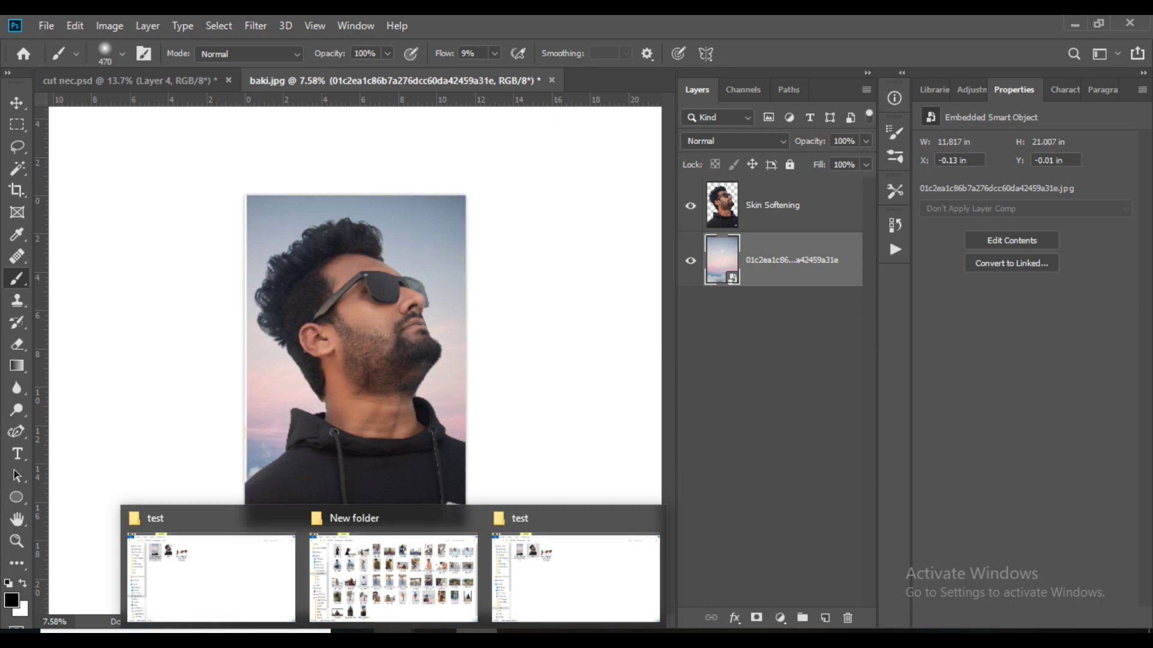
left_click(210, 576)
left_click_drag(373, 154, 353, 413)
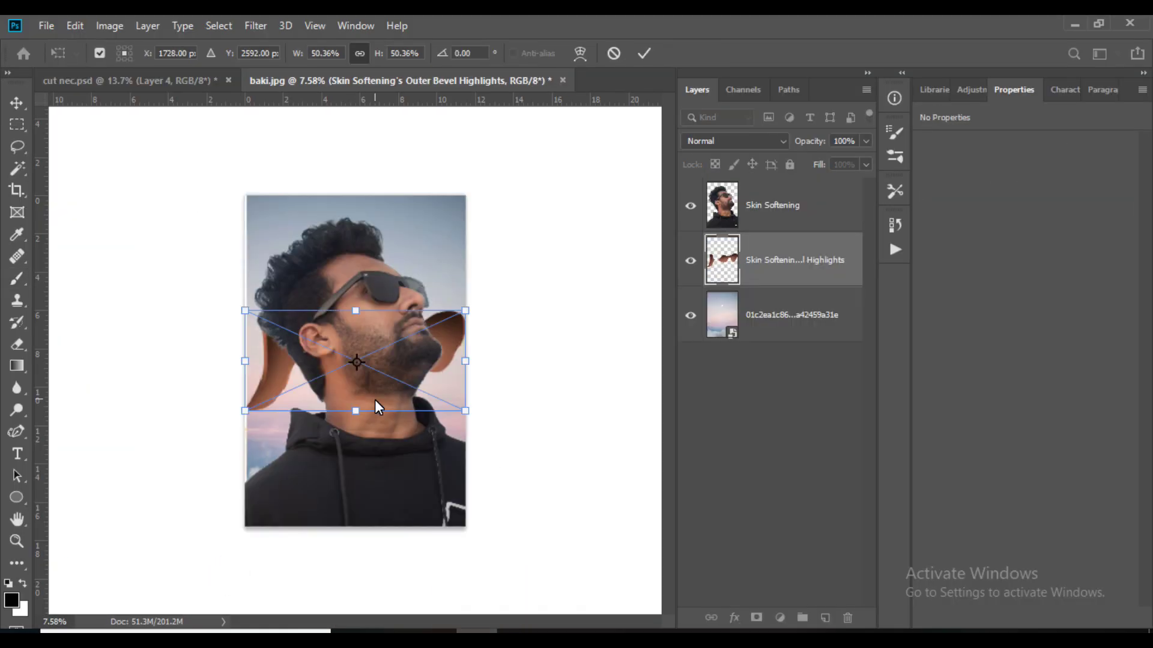
left_click(644, 53)
left_click_drag(767, 255, 768, 194)
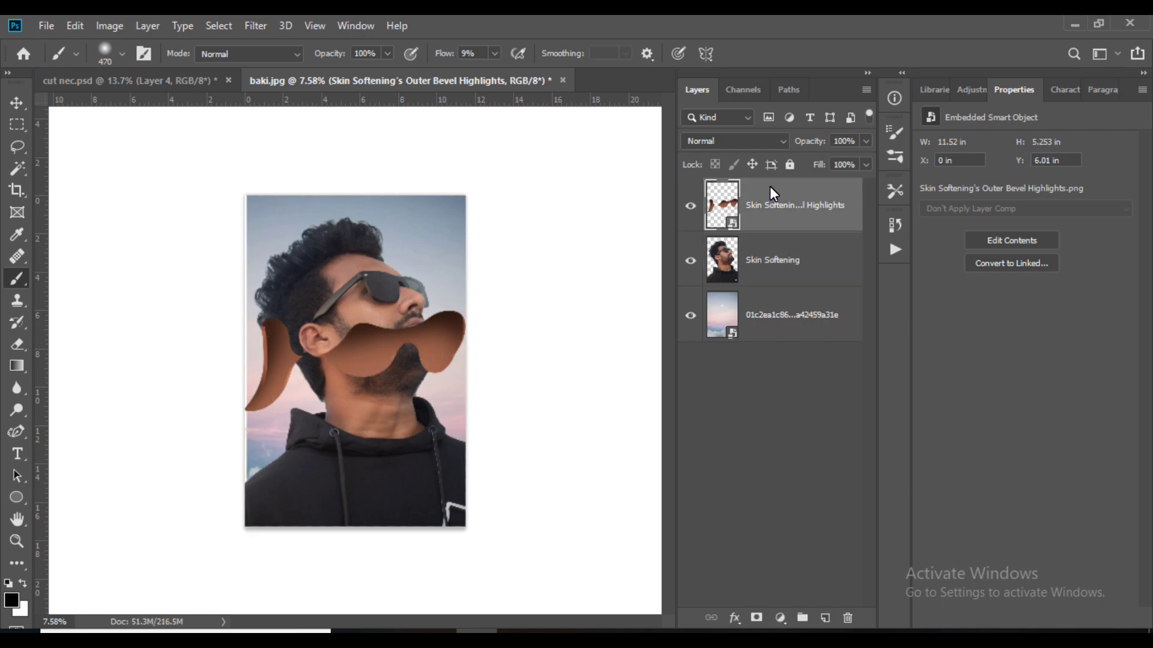
- Narrow the drip shape with Free Transform and move it onto the neck
key("ctrl+t")
scroll(466, 342, "up", 2)
scroll(466, 342, "up", 1)
mouse_move(538, 370)
left_mouse_down()
mouse_move(376, 371)
mouse_move(270, 420)
left_mouse_up()
scroll(286, 470, "up", 2)
left_click_drag(286, 470, 416, 451)
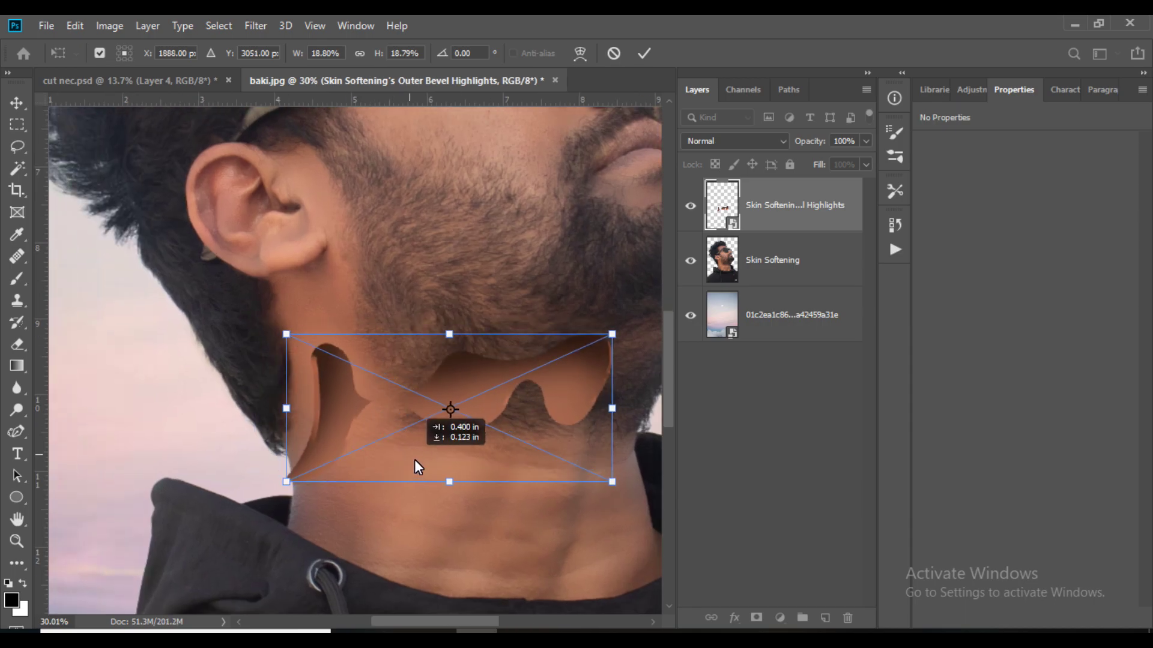
- Enlarge and align the drip shape under the jaw, then add a mask to Skin Softening
scroll(415, 451, "down", 2)
mouse_move(576, 403)
left_mouse_down()
mouse_move(510, 387)
mouse_move(531, 386)
left_mouse_up()
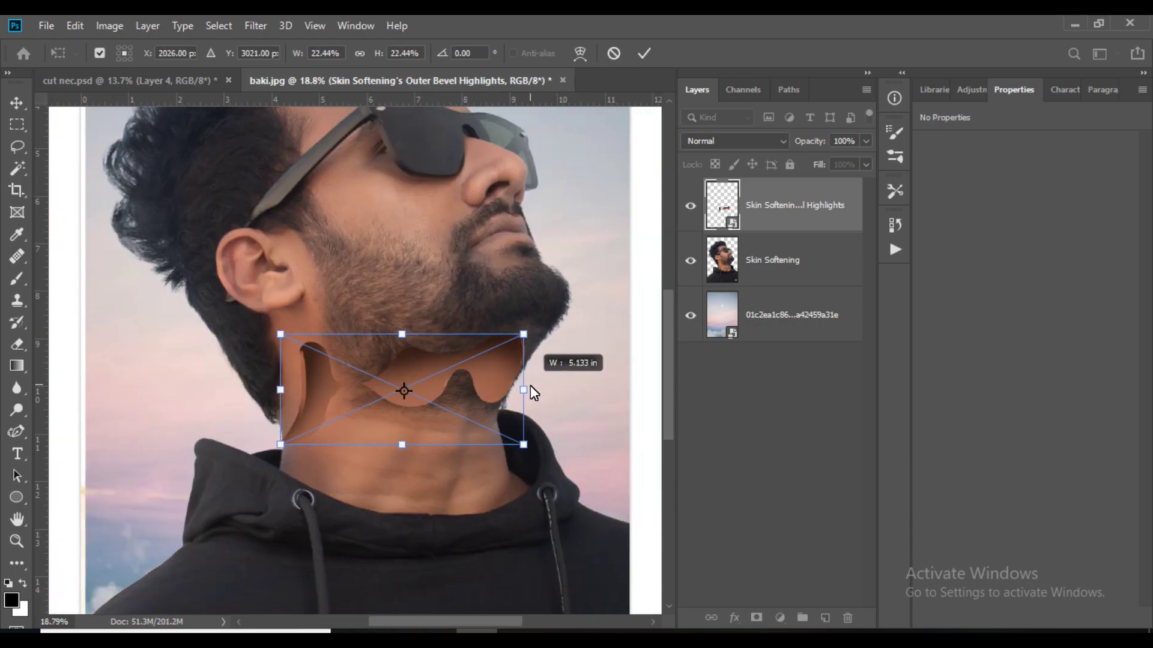
left_click_drag(396, 413, 399, 420)
left_click_drag(529, 376, 531, 368)
scroll(290, 438, "up", 3)
left_click_drag(263, 283, 265, 286)
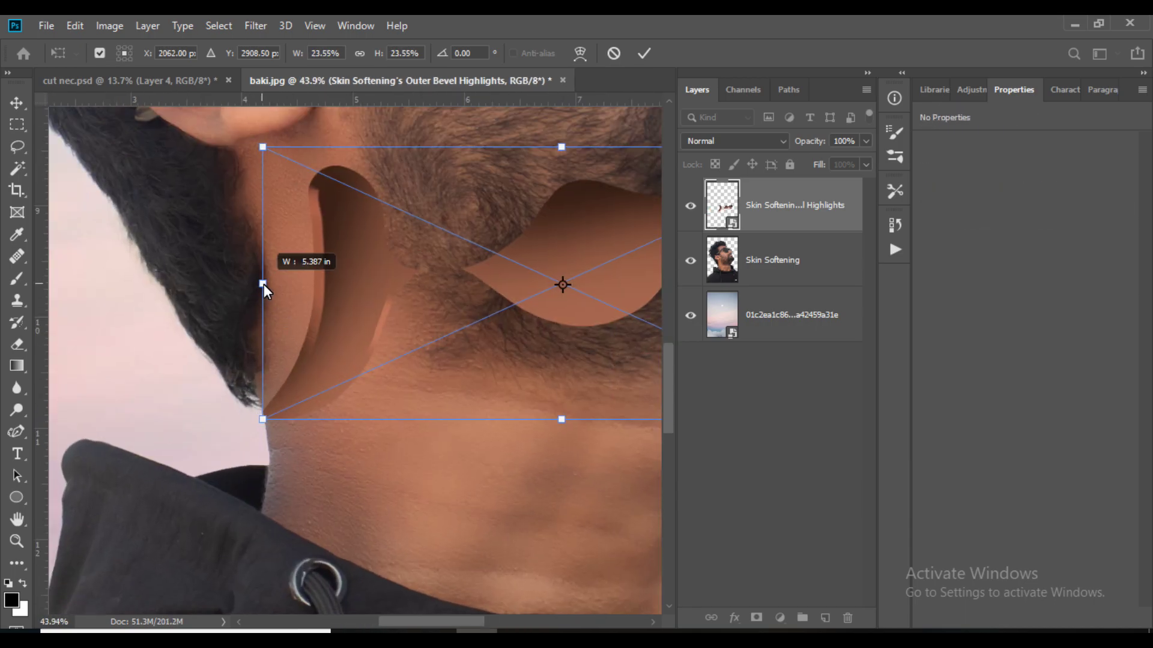
scroll(264, 286, "down", 3)
key("Return")
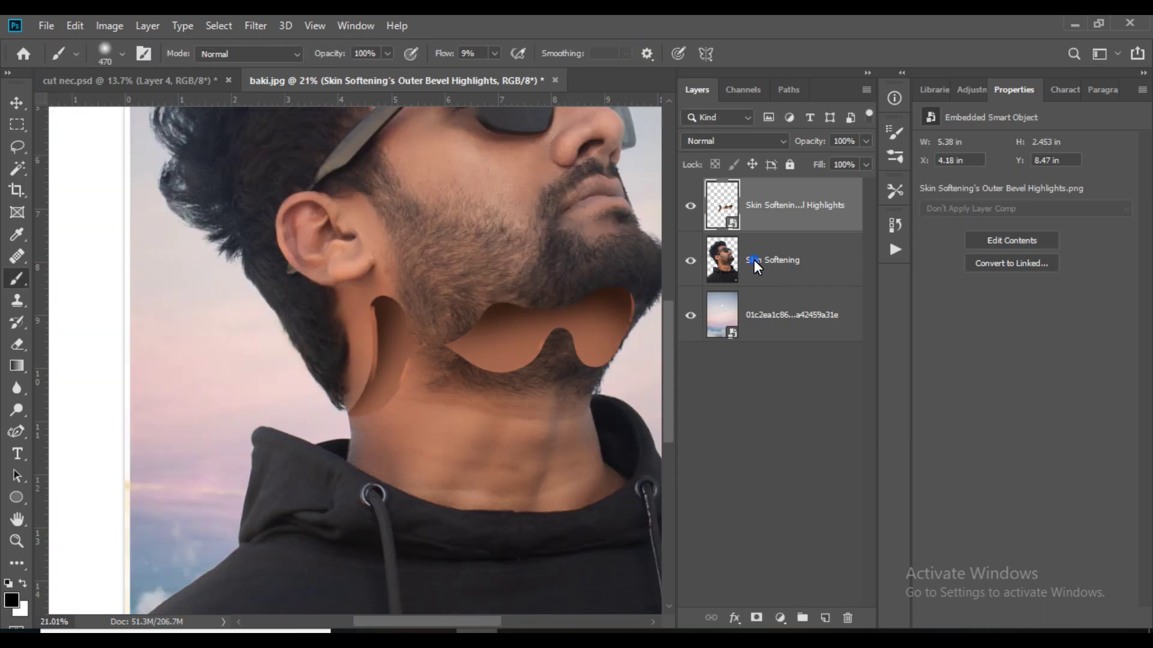
left_click(754, 260)
left_click(755, 618)
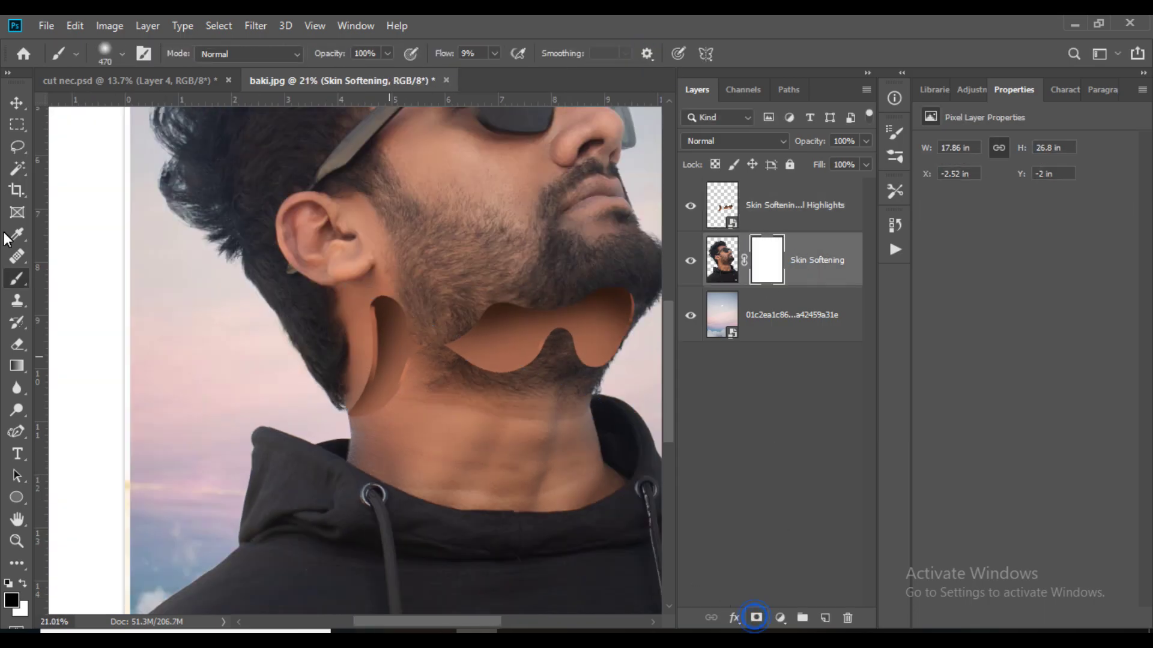
- Paint black at 100% flow on the Skin Softening mask to hide the neck down to the hoodie
left_click(481, 420)
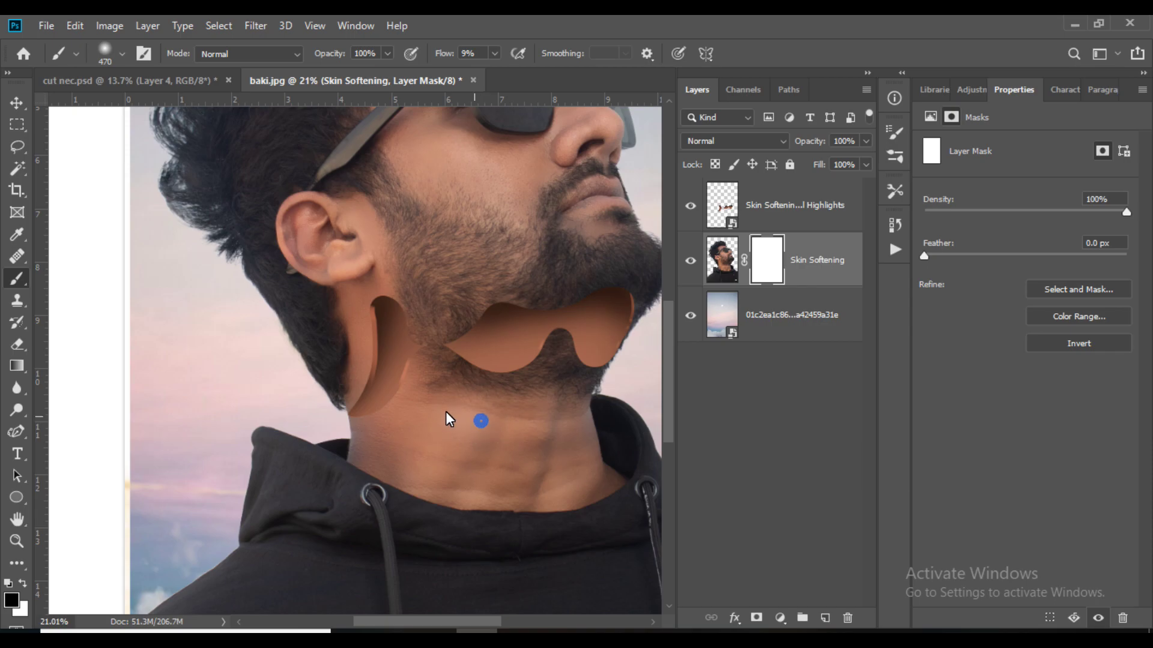
left_click_drag(452, 55, 530, 60)
right_click(514, 425, "alt")
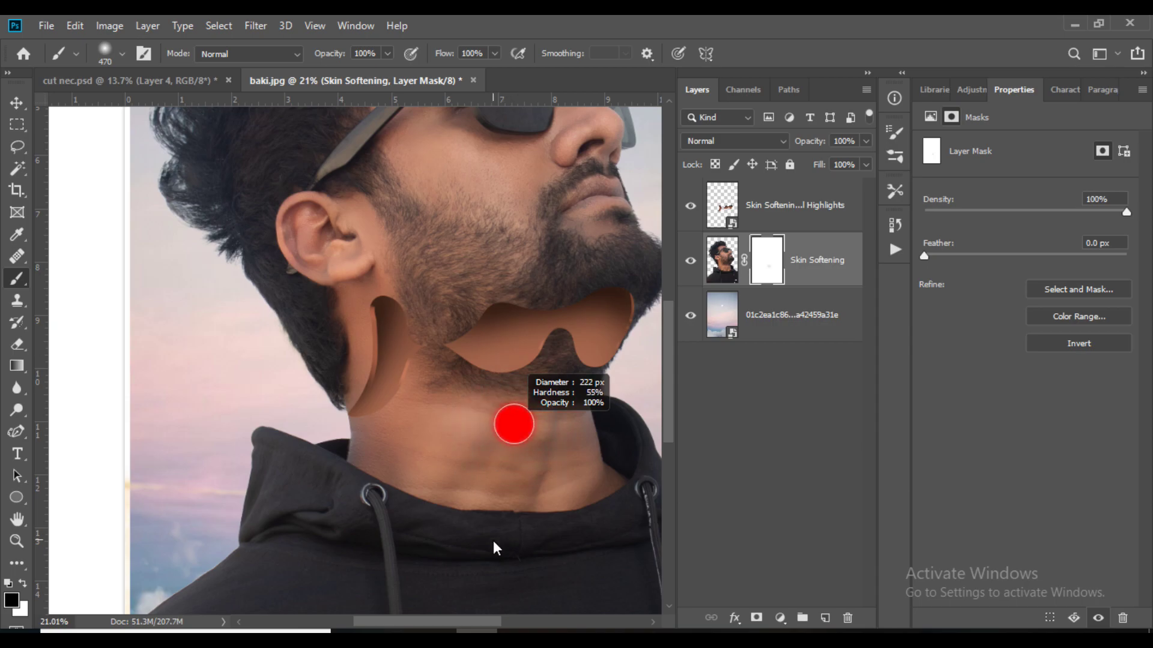
left_click_drag(490, 401, 429, 400)
mouse_move(366, 420)
left_mouse_down()
mouse_move(464, 385)
mouse_move(595, 369)
mouse_move(476, 417)
mouse_move(474, 450)
mouse_move(435, 378)
mouse_move(422, 380)
mouse_move(592, 386)
left_mouse_up()
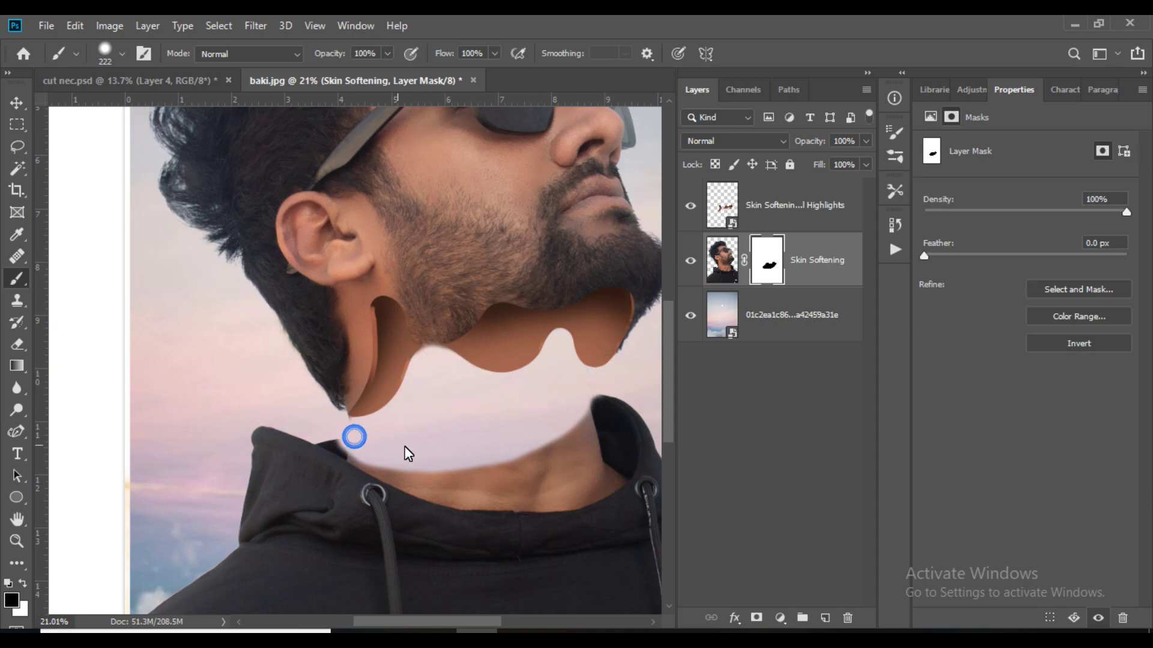
scroll(420, 447, "down", 5)
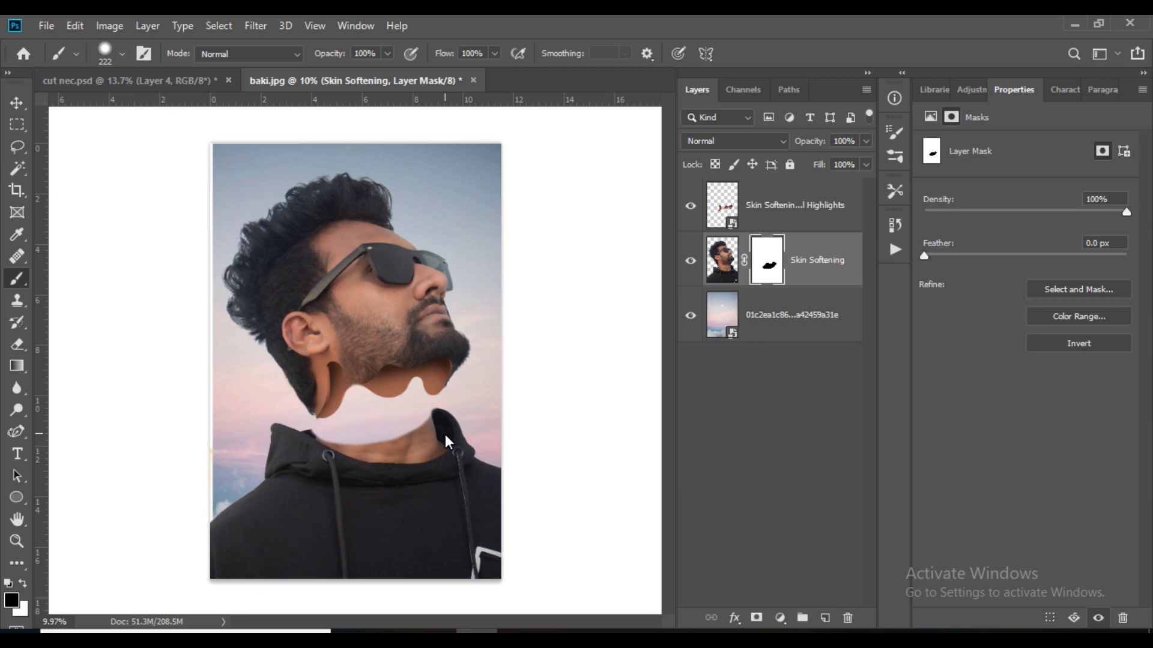
- Switch back to cut nec.psd and fit the whole image in the window
left_click(689, 206)
left_click(110, 77)
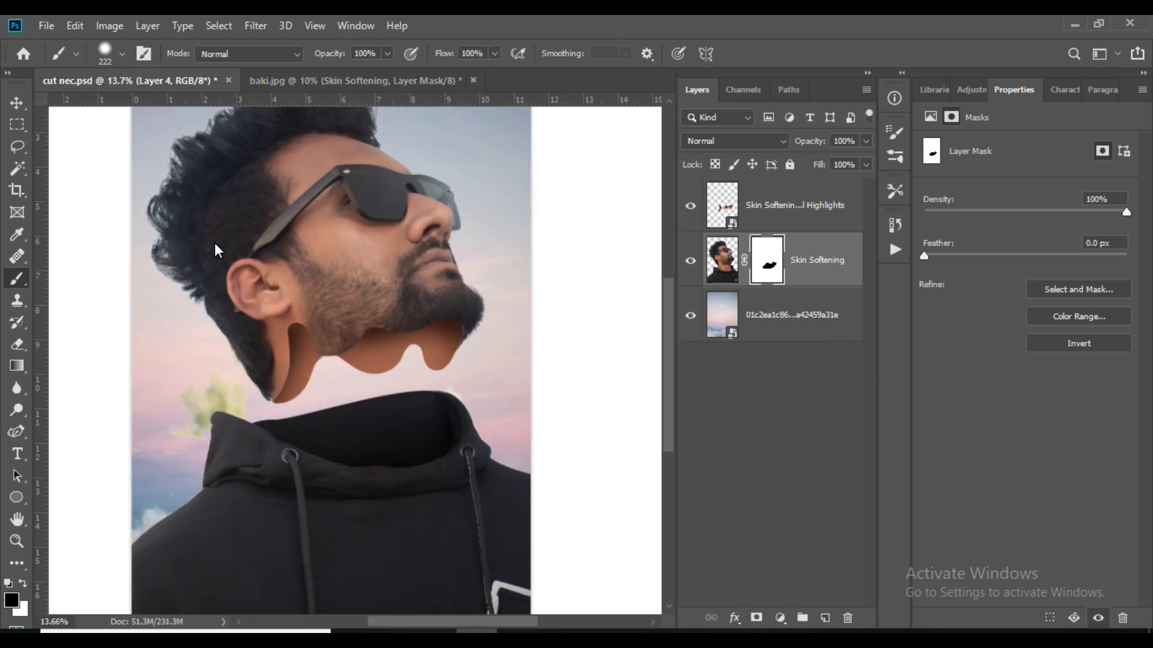
key("ctrl+0")
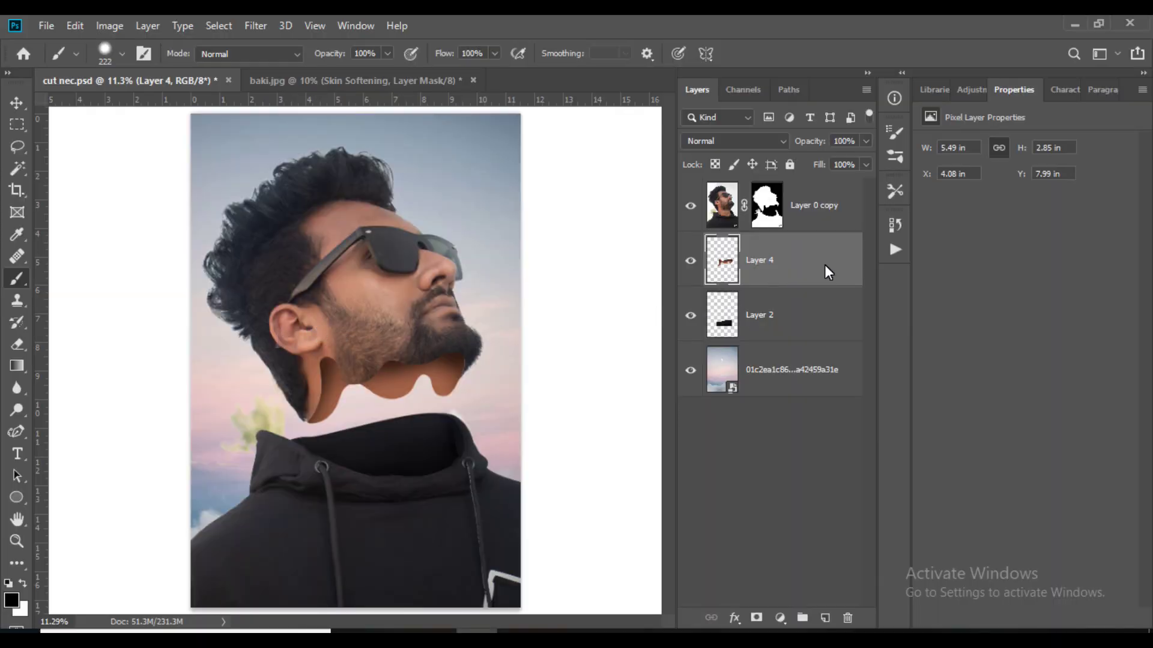
- Give Layer 4 an Inner Bevel & Emboss with Direction Up and Size 13
double_click(825, 267)
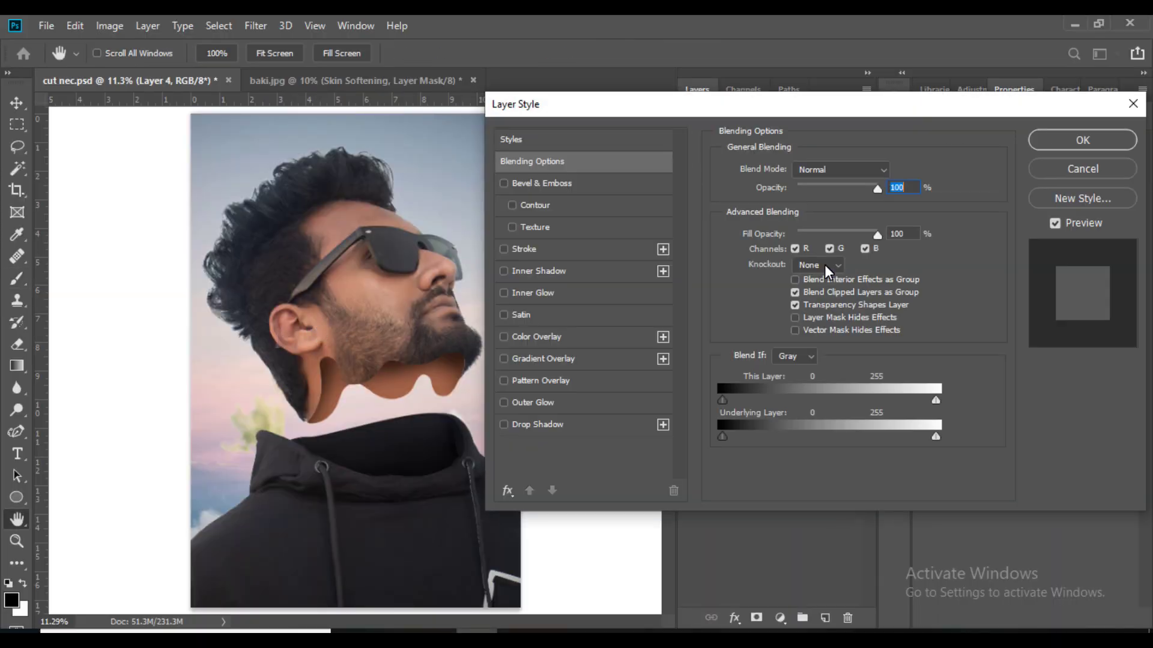
left_click(527, 186)
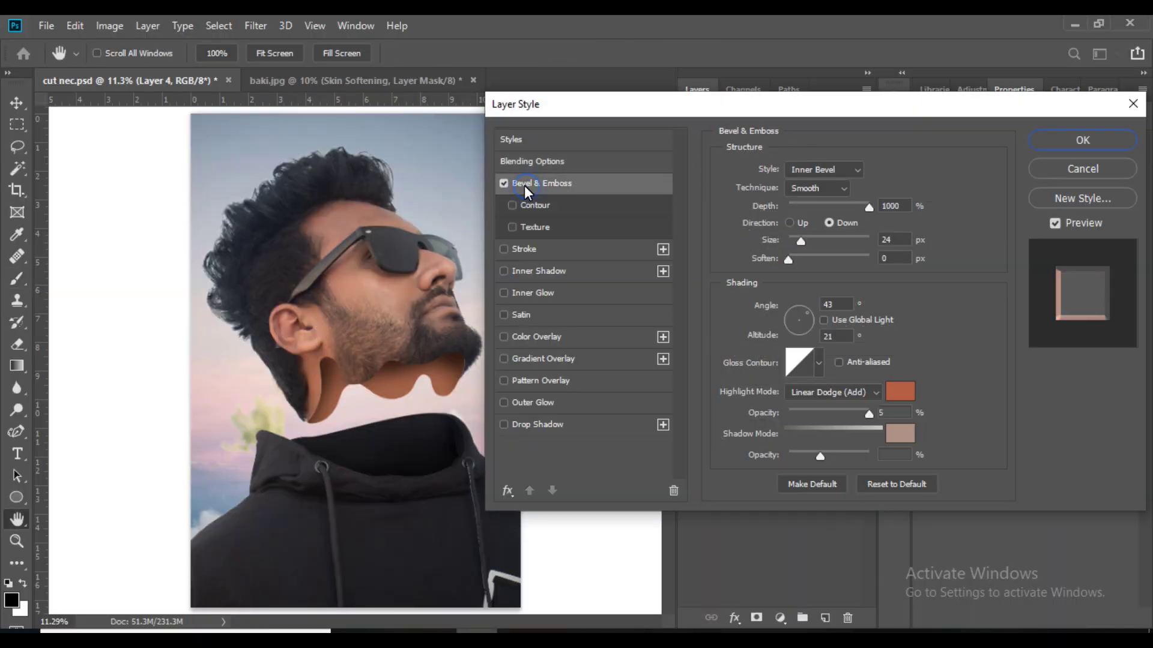
left_click(801, 174)
left_click(802, 203)
left_click(790, 223)
left_click_drag(801, 241, 797, 243)
scroll(419, 366, "up", 2)
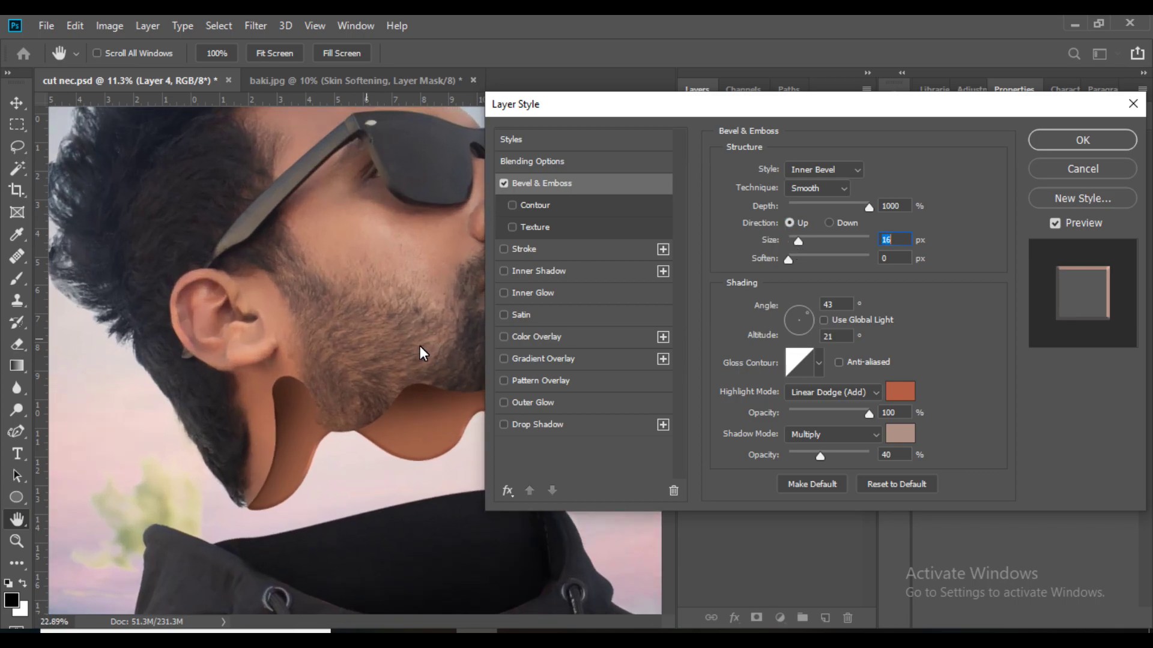
scroll(257, 308, "up", 2)
left_click_drag(799, 242, 801, 242)
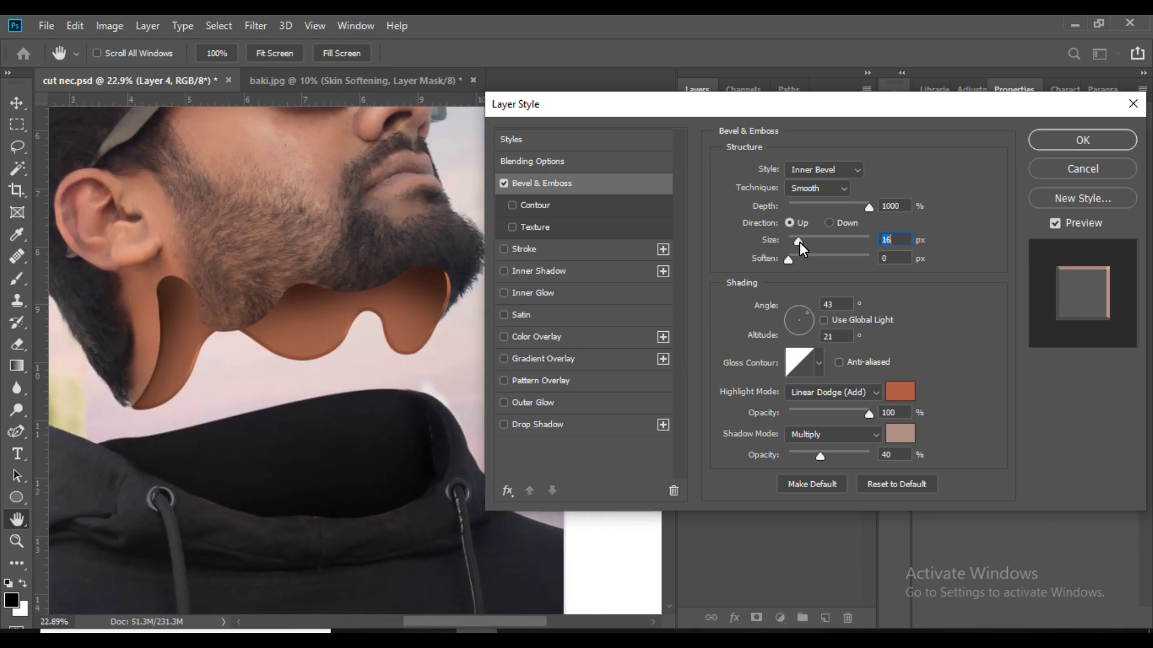
key("Return")
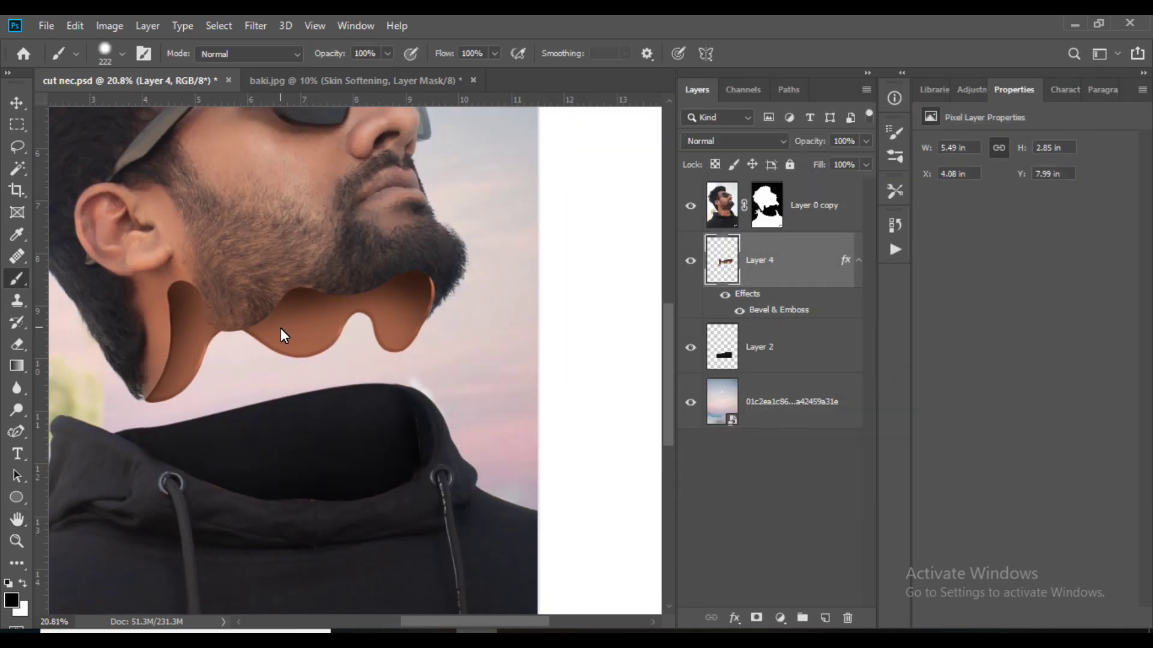
scroll(280, 328, "down", 1)
scroll(280, 328, "down", 2)
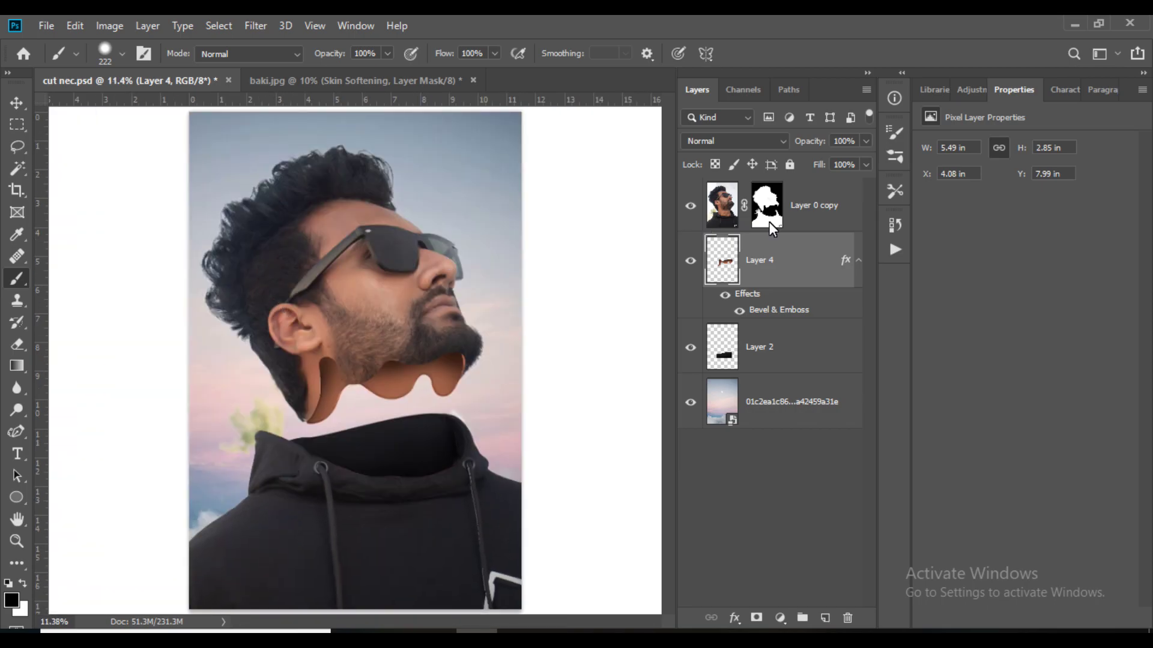
- Stamp all visible layers into Layer 5 and grade it in Camera Raw with a preset and -25 vignette
left_click(812, 218)
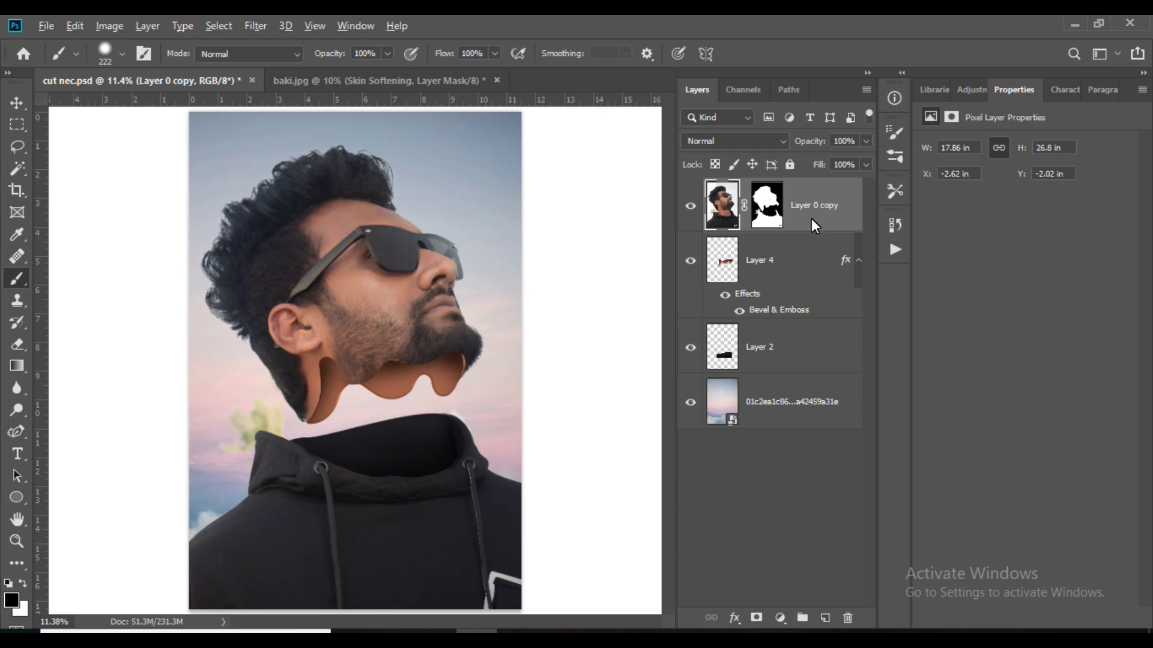
key("ctrl+shift+alt+e")
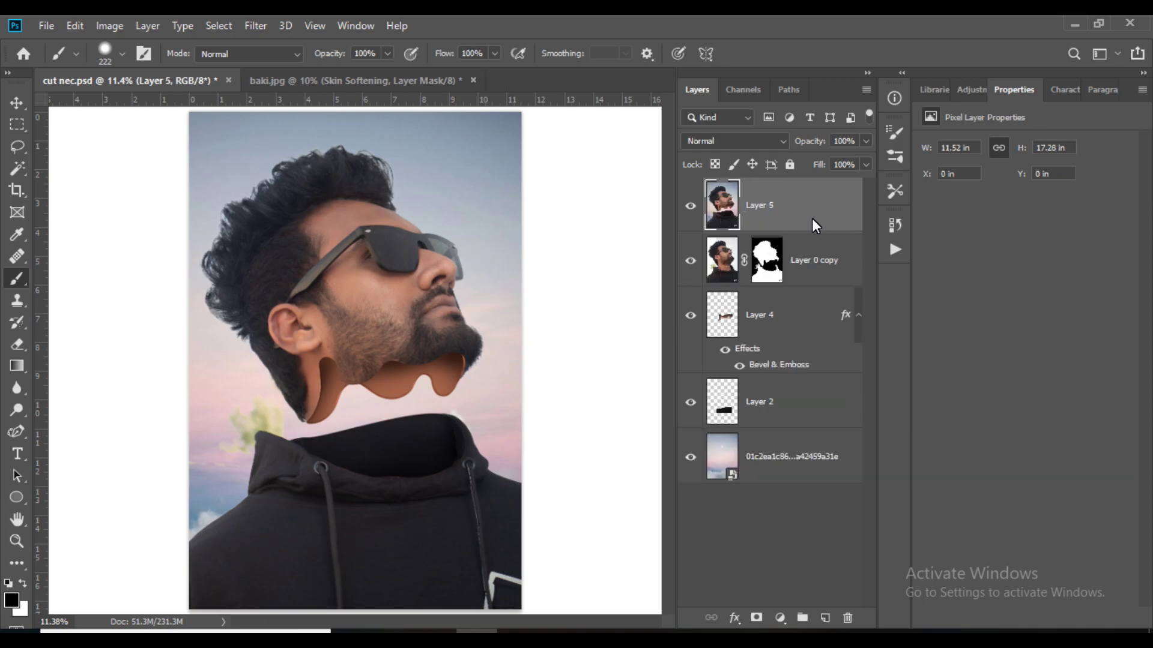
left_click(253, 26)
left_click(300, 128)
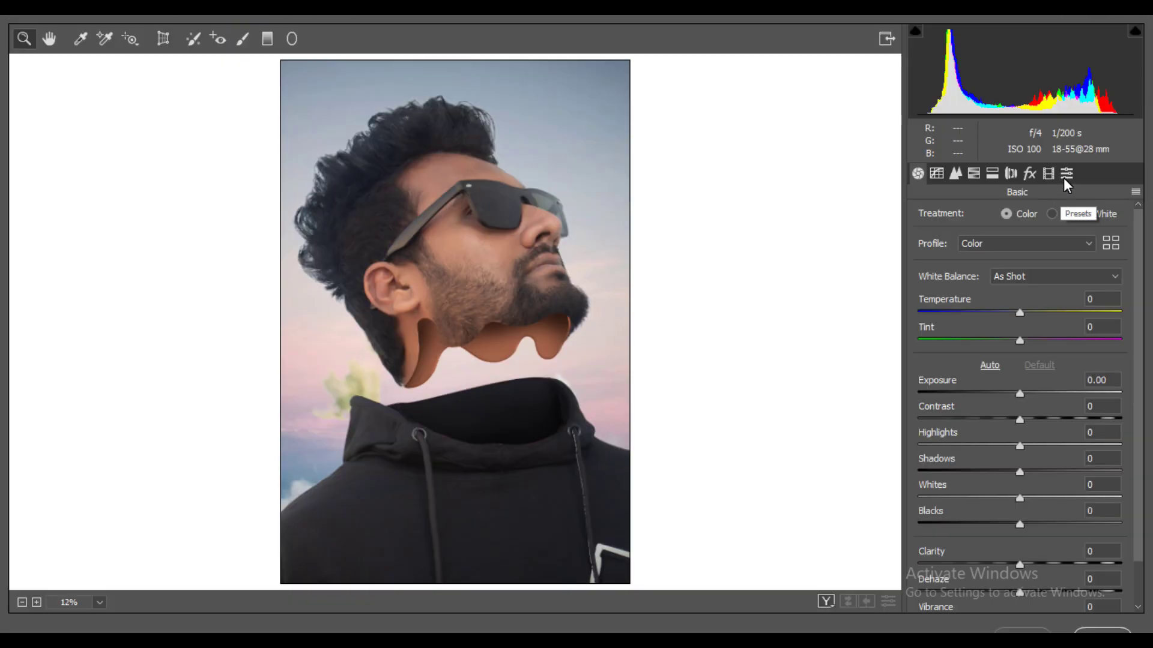
left_click(1065, 176)
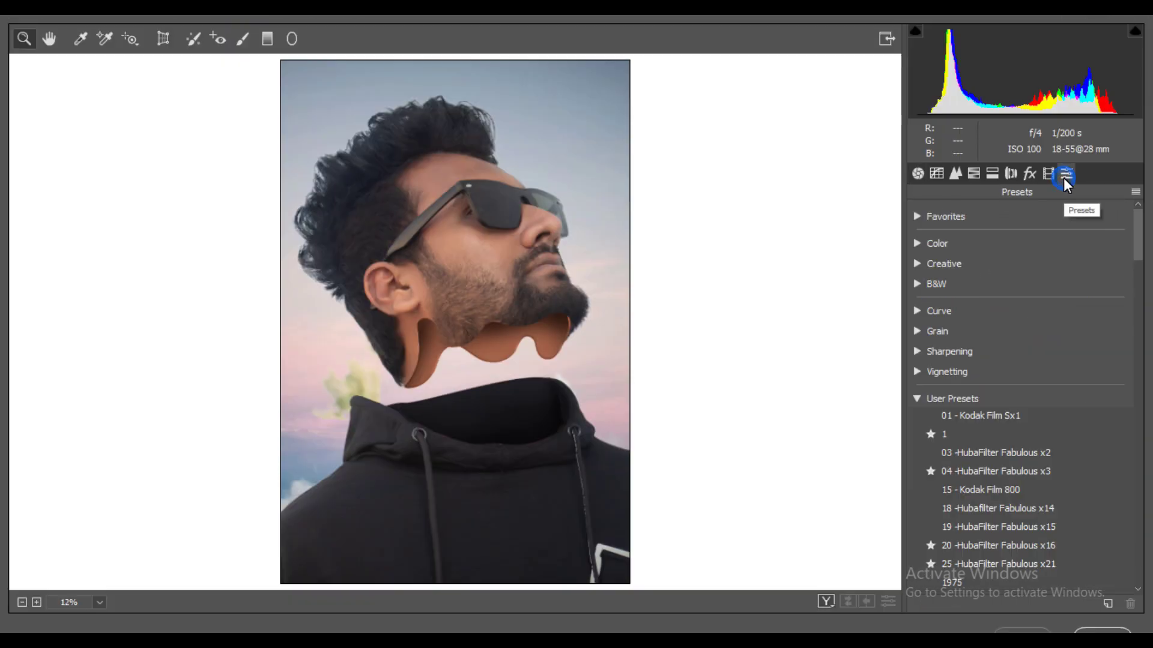
left_click_drag(995, 394, 998, 394)
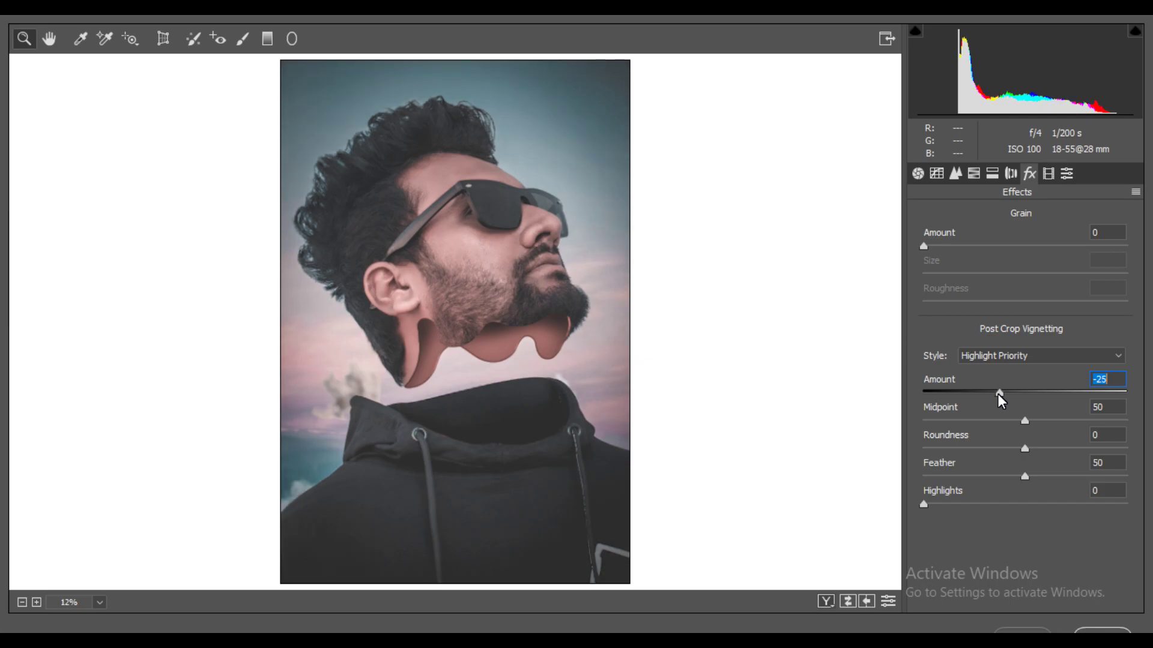